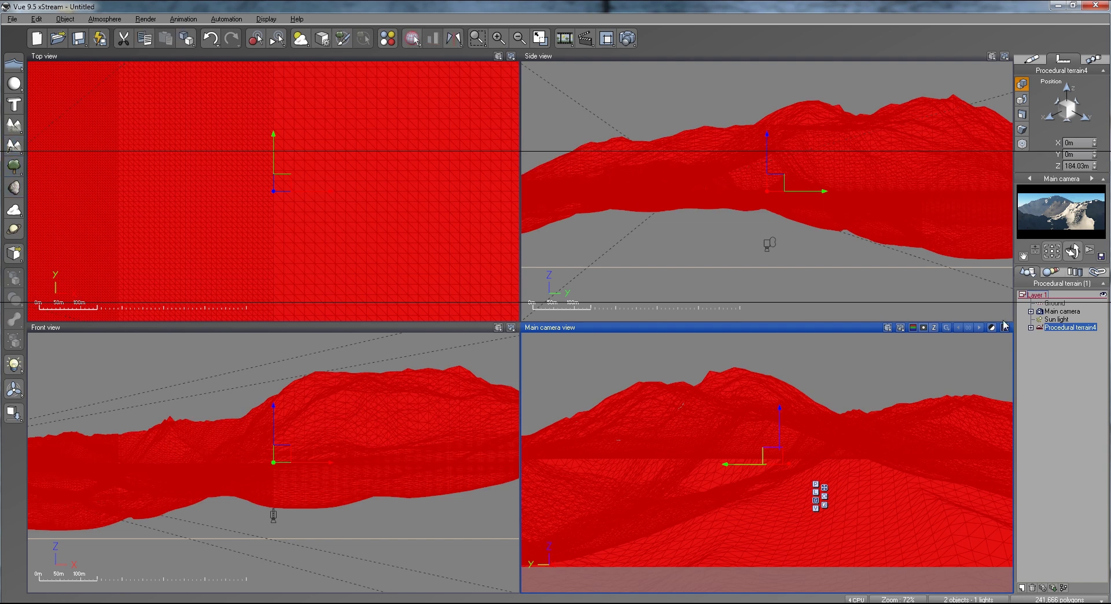
- Open the procedural terrain in the Terrain Editor and bring its mountain ridges into a close, low-angle view
click(1087, 345)
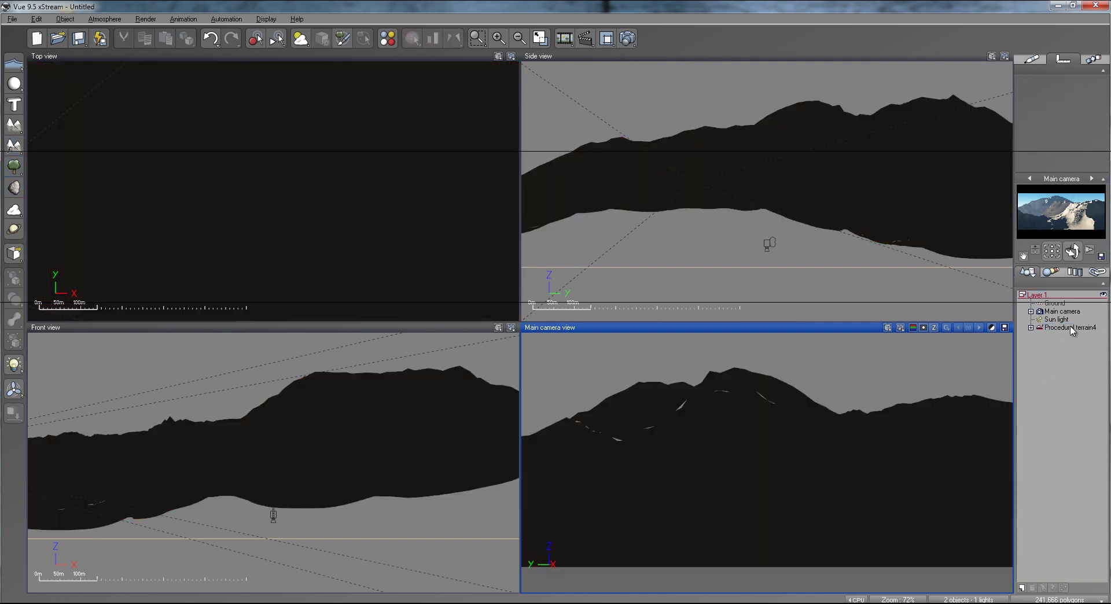
click(1070, 327)
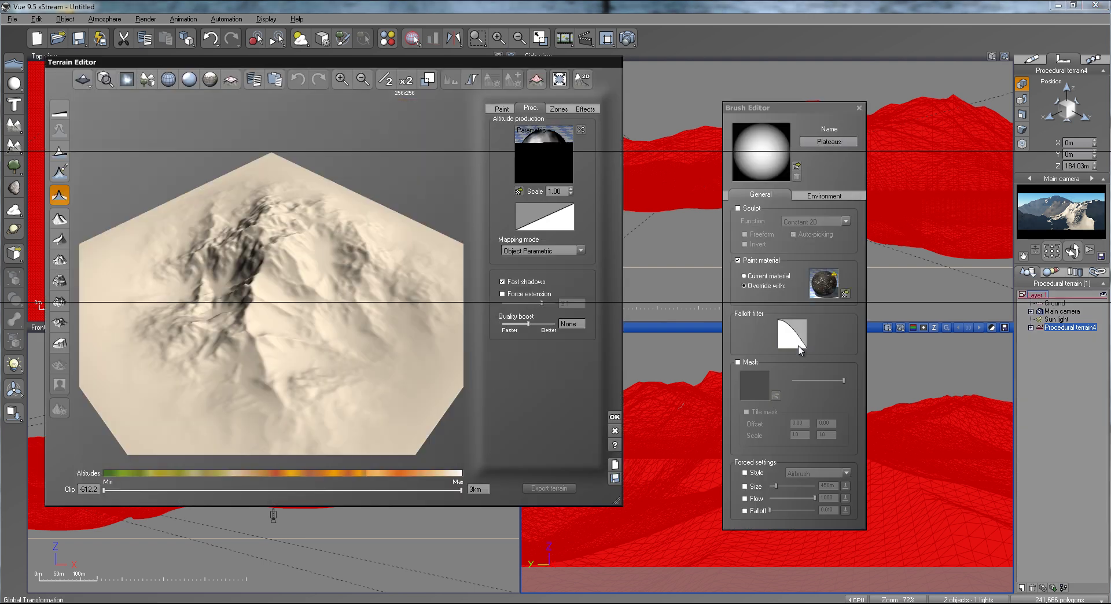
right_drag(234, 304, 265, 359)
scroll(245, 336, up, 3)
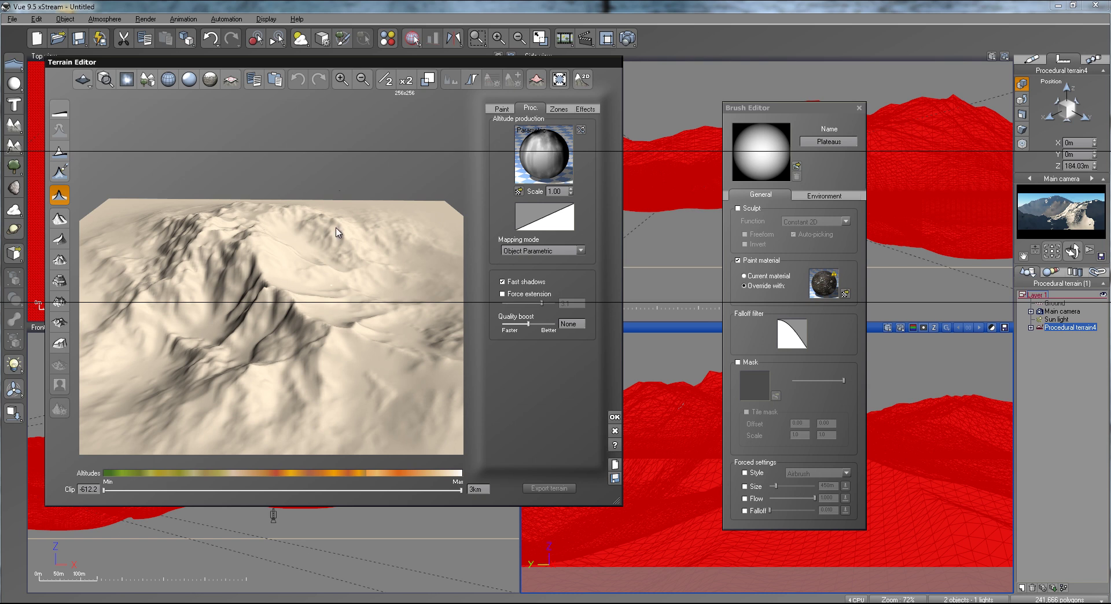
- Open the terrain's altitude production function for editing and select its Rocky Mountains fractal node
right_click(563, 171)
right_drag(307, 290, 267, 318)
right_click(538, 165)
click(550, 173)
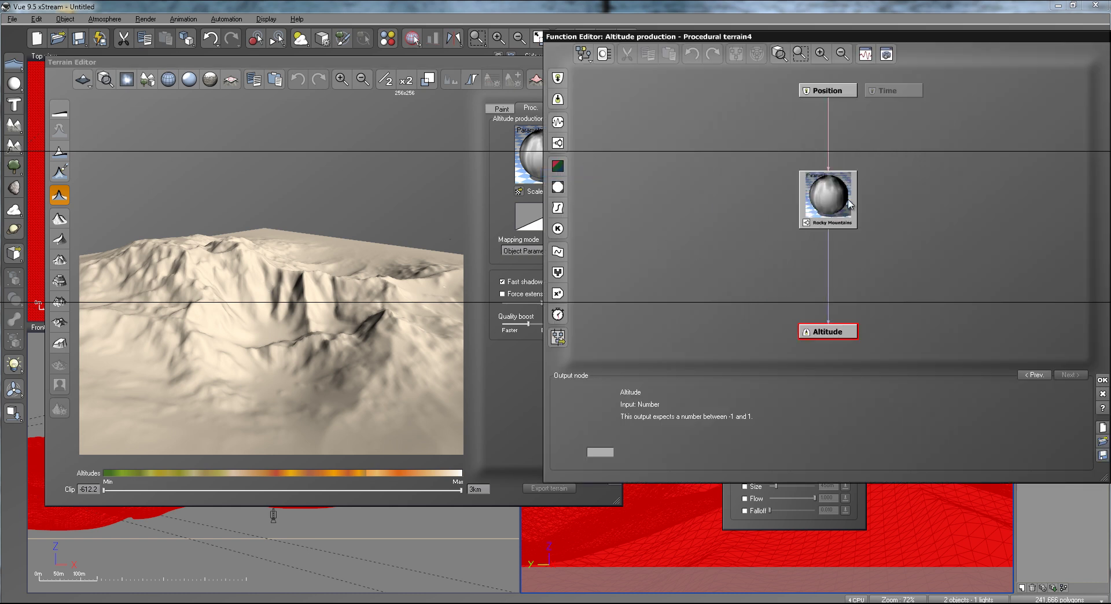
click(833, 213)
drag(833, 211, 837, 227)
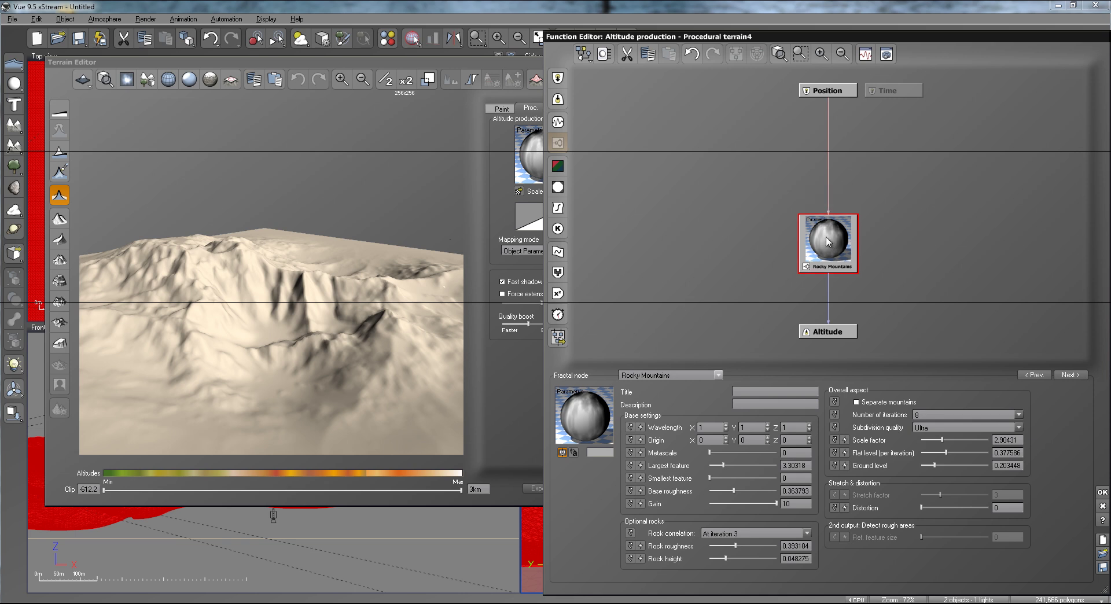
drag(825, 241, 829, 211)
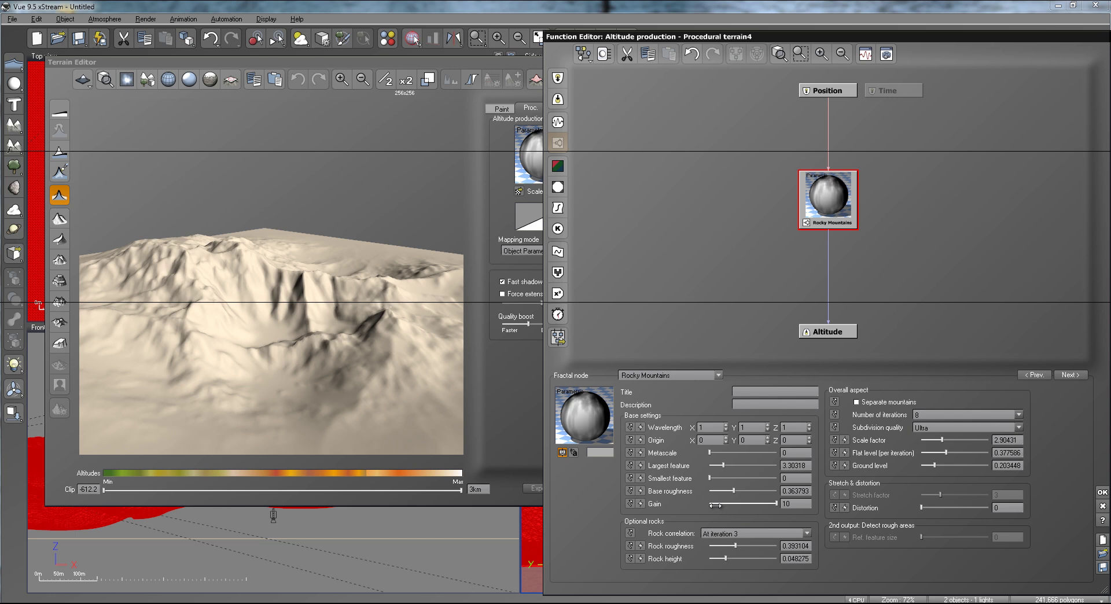
- Raise the base roughness of the Rocky Mountains fractal node to 0.415517, keeping the gain at 10
drag(284, 375, 322, 366)
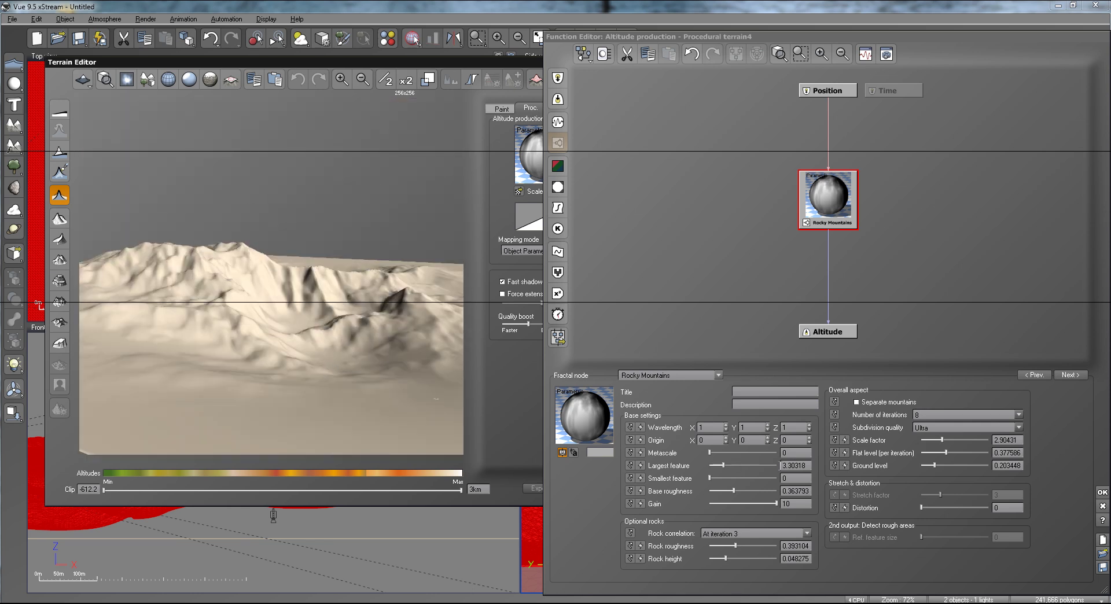
click(800, 503)
key(Return)
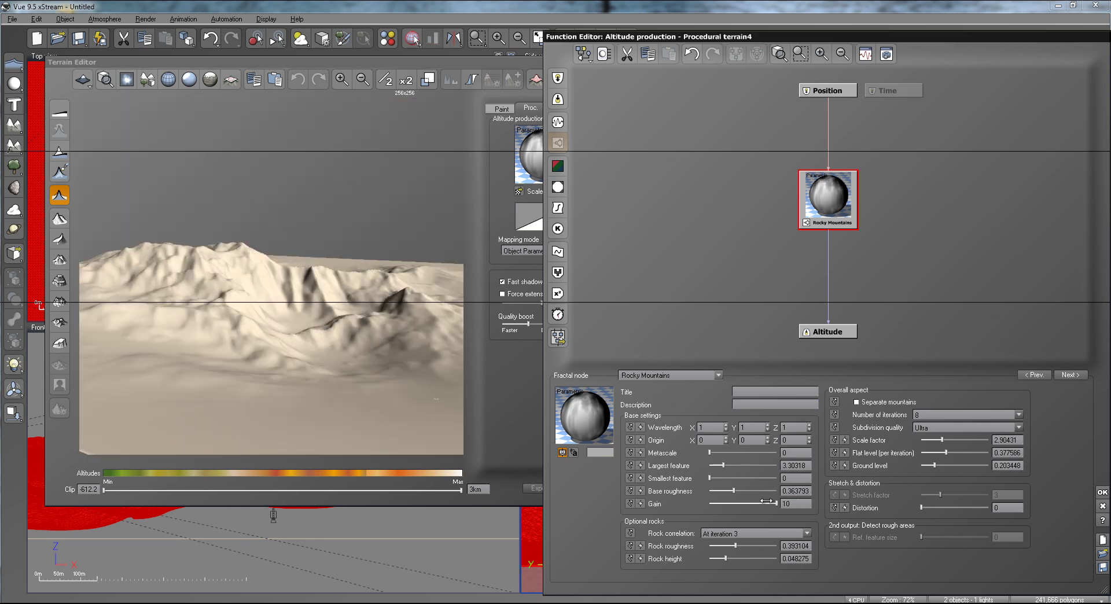
drag(318, 308, 282, 354)
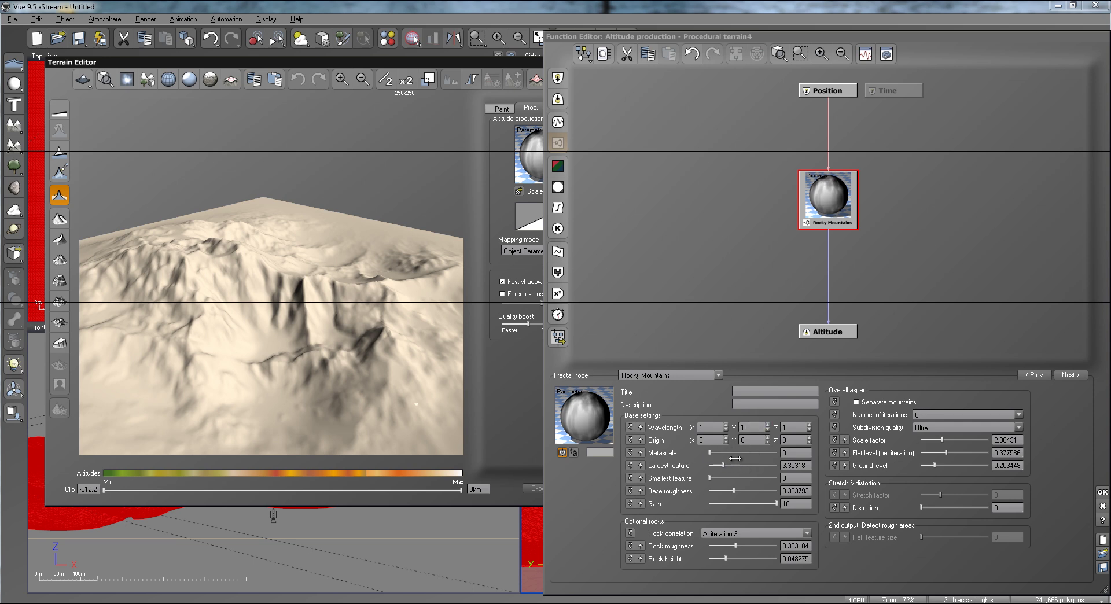
drag(328, 329, 350, 310)
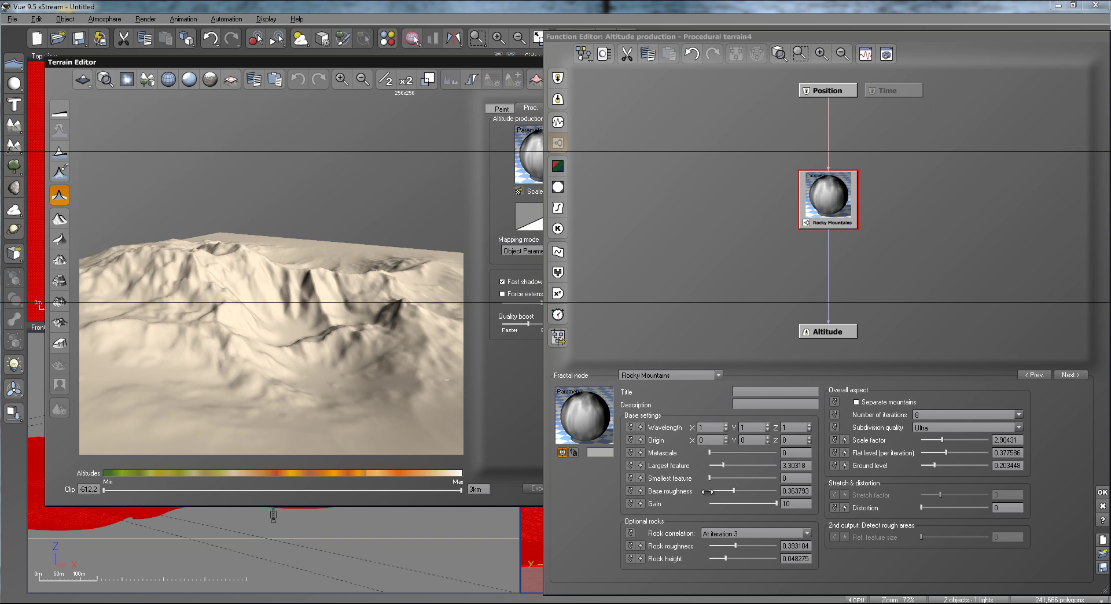
drag(369, 333, 324, 338)
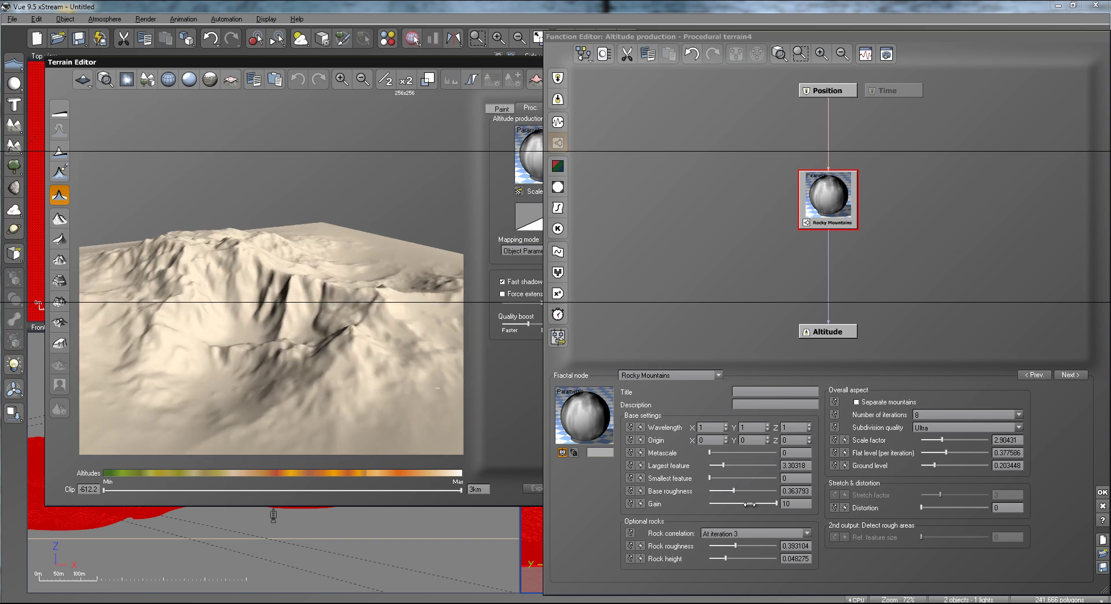
drag(731, 490, 734, 490)
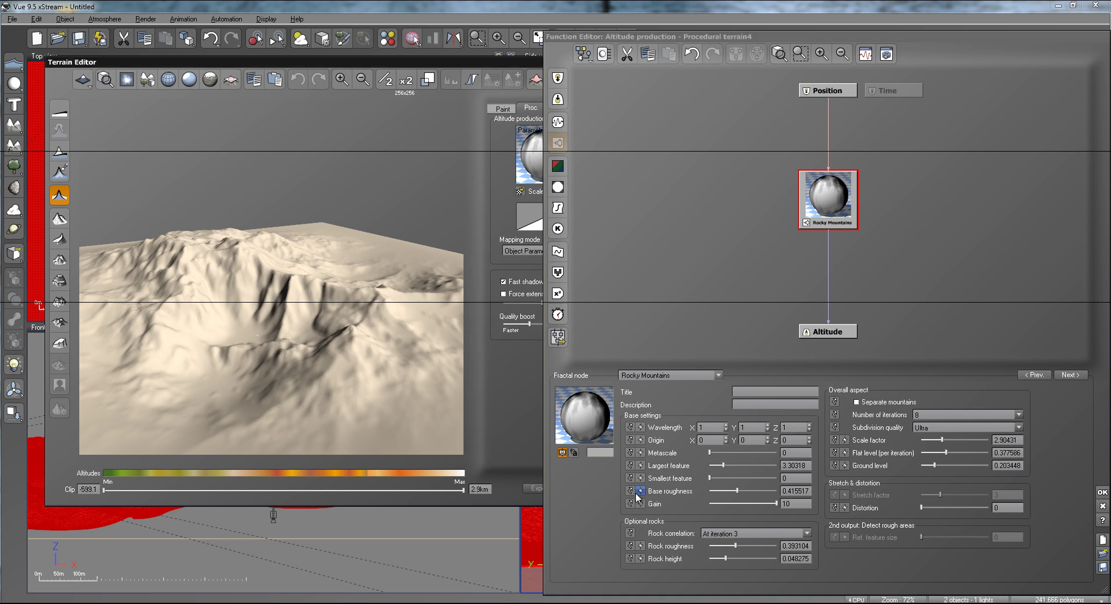
- Set the fractal node's number of iterations to 5
right_drag(337, 352, 409, 356)
drag(410, 359, 391, 332)
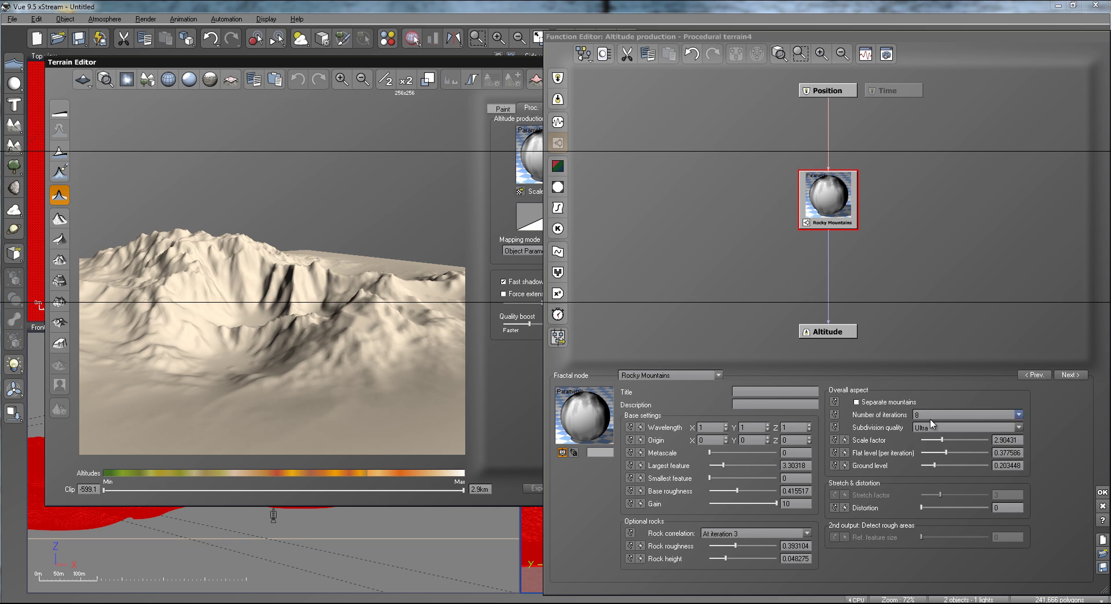
click(977, 414)
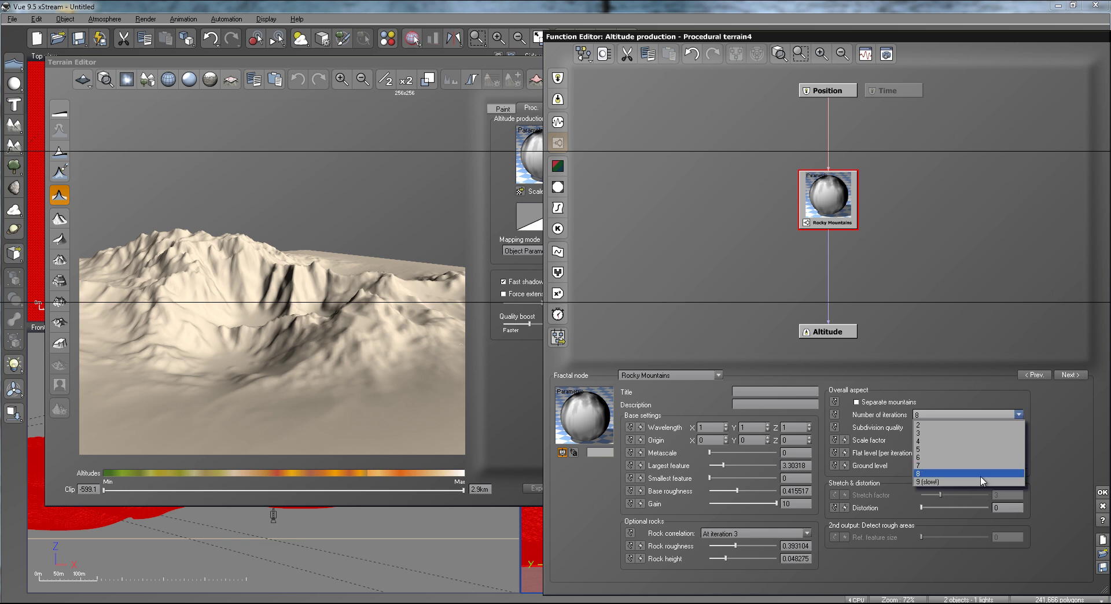
click(979, 449)
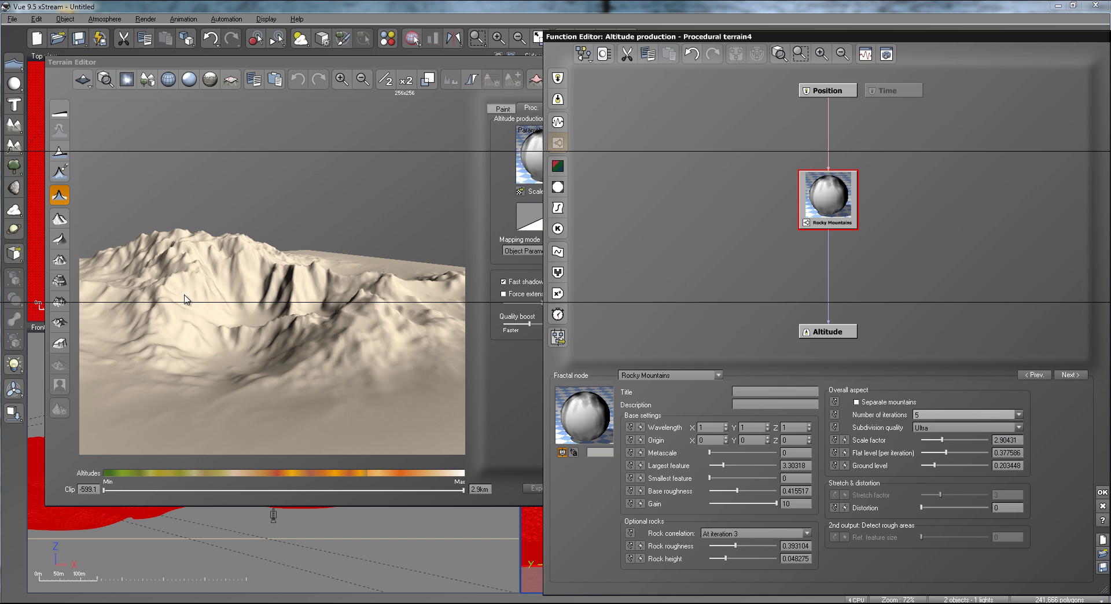
- Set the fractal node's subdivision quality to Normal
right_drag(357, 357, 324, 373)
drag(324, 378, 263, 330)
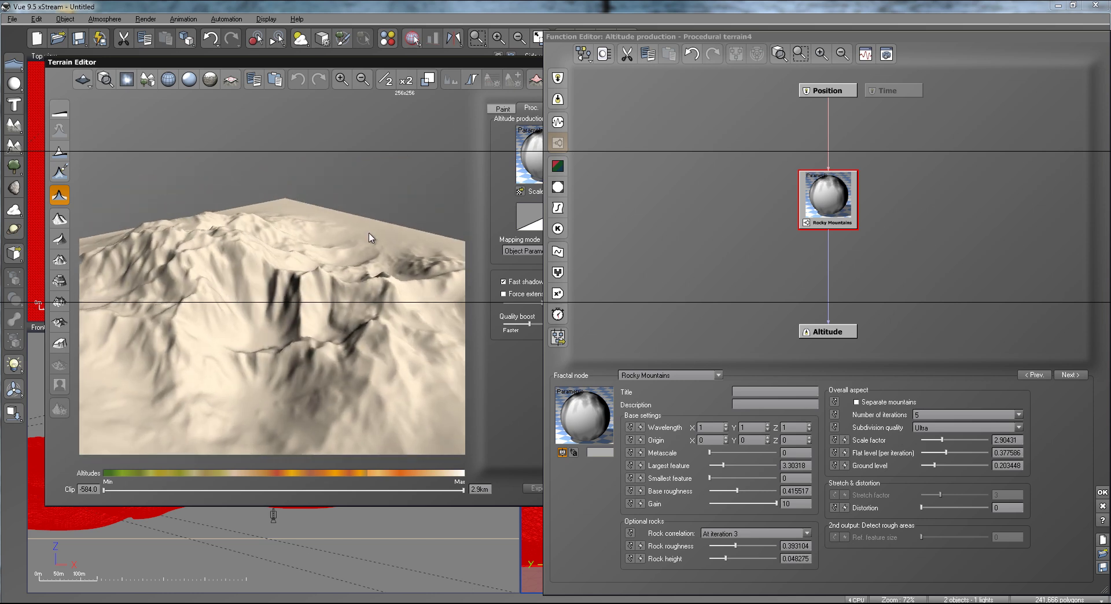
click(1000, 429)
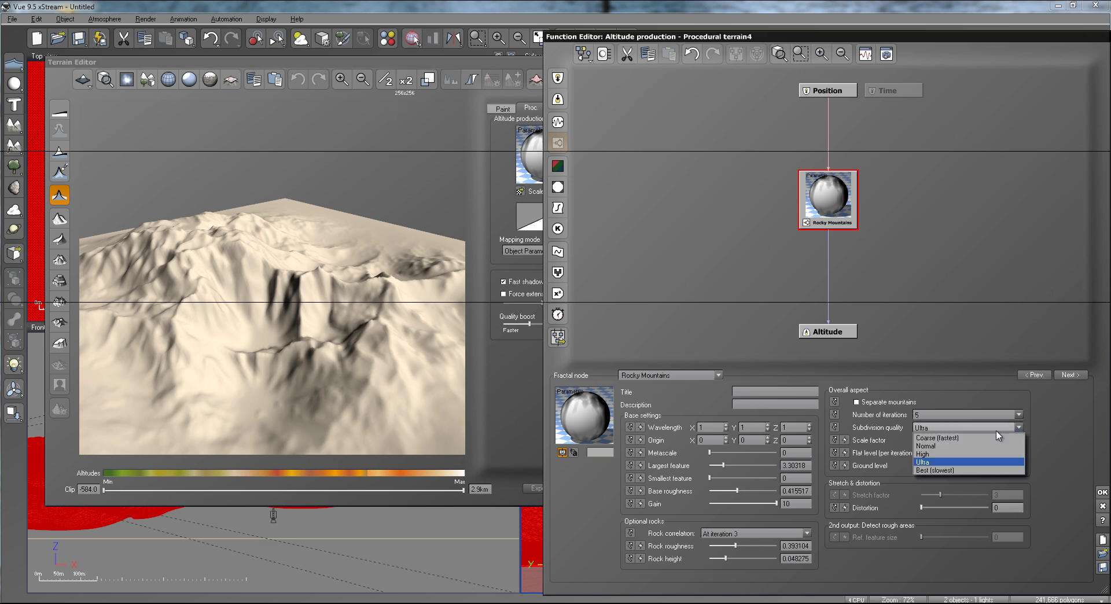
click(977, 446)
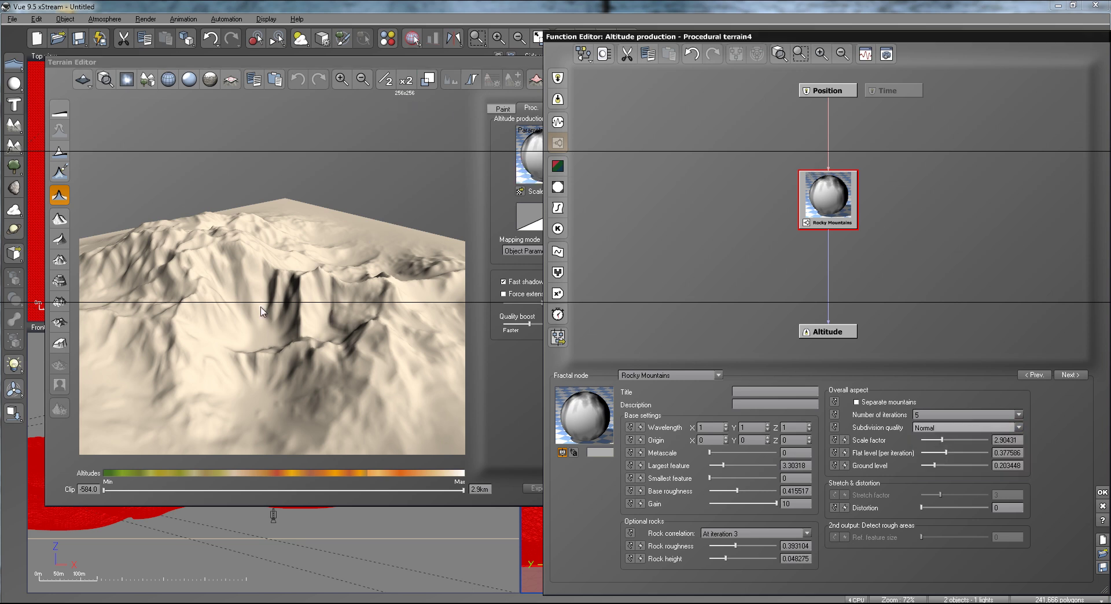
- Double the terrain resolution to 512x512 and set the fractal node's number of iterations to 6
mouse_move(342, 339)
mouse_down()
mouse_move(311, 342)
mouse_move(347, 341)
mouse_up()
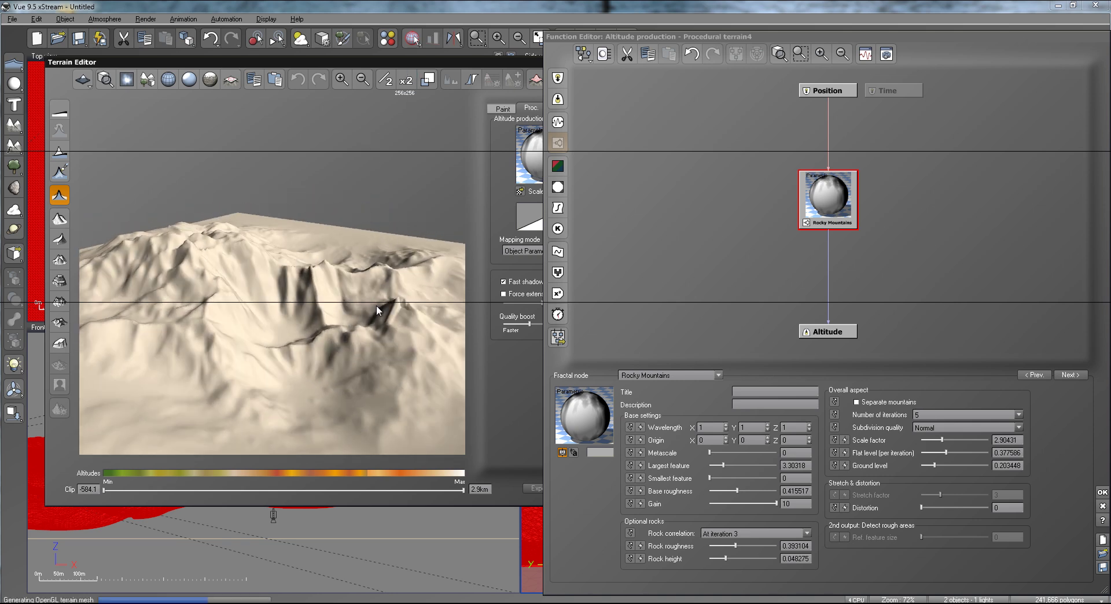
drag(377, 305, 310, 306)
click(1019, 414)
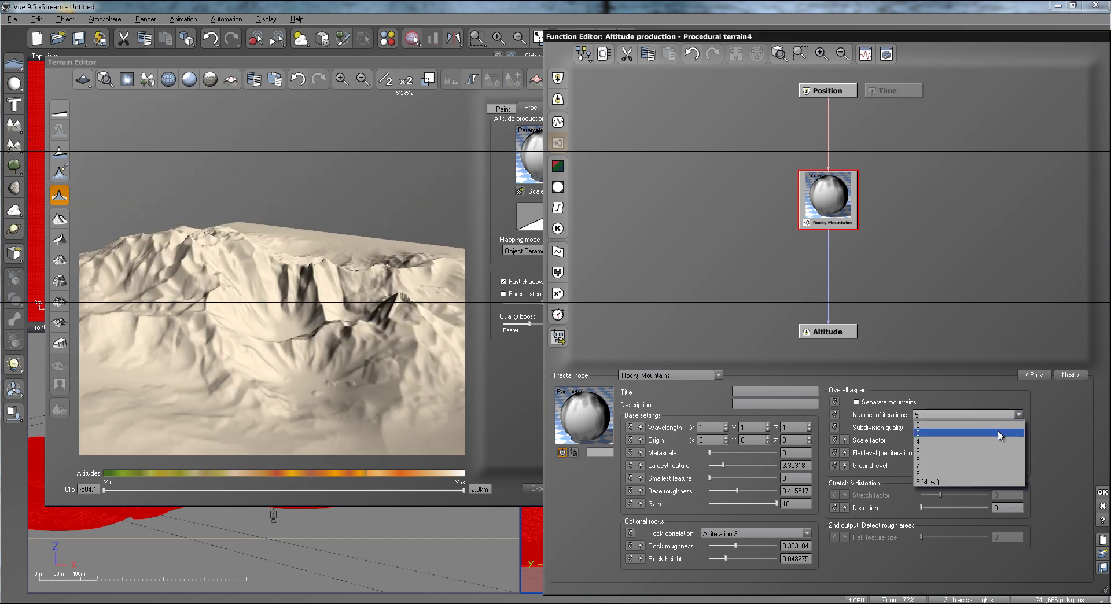
click(979, 458)
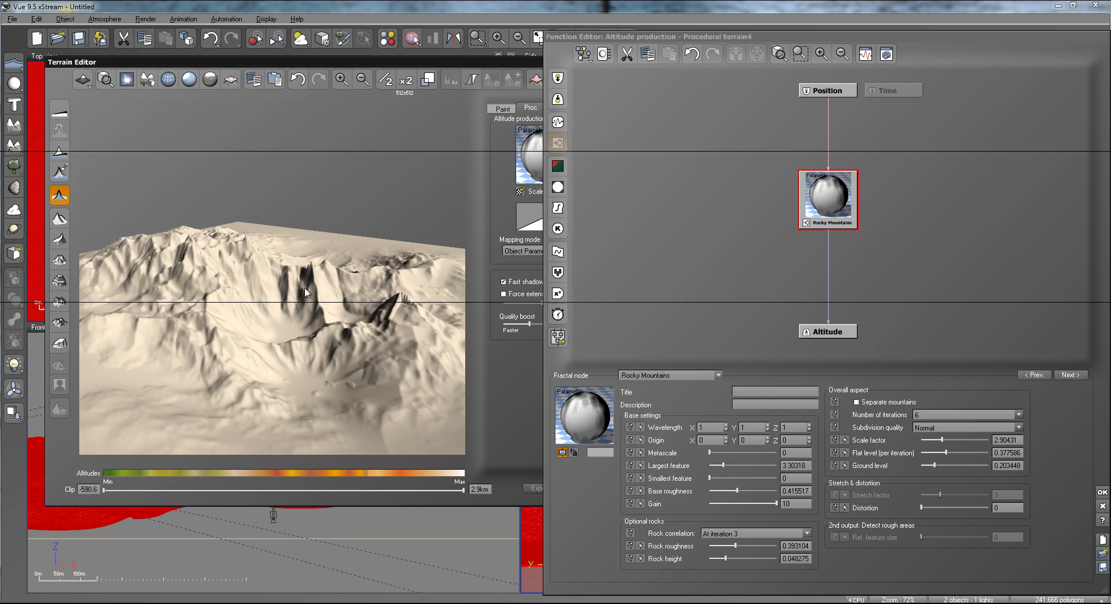
- Inspect the terrain relief from several angles, and raise the fractal node's number of iterations to 7
right_drag(317, 305, 248, 341)
drag(249, 346, 339, 364)
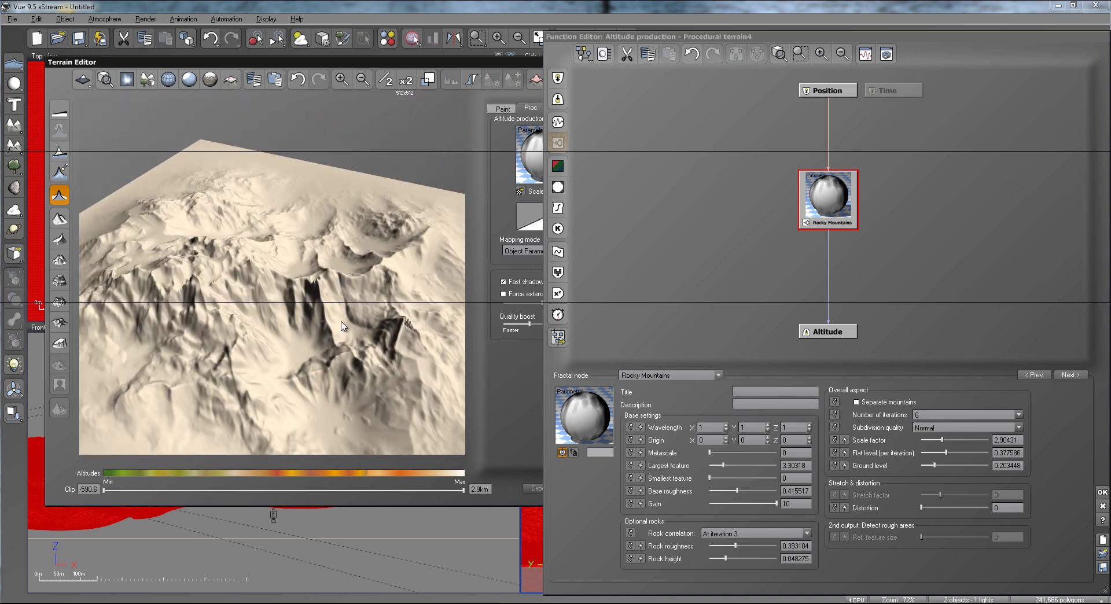
right_drag(344, 316, 312, 306)
mouse_move(228, 293)
right_down()
mouse_move(343, 288)
mouse_move(347, 330)
mouse_move(404, 316)
mouse_move(297, 341)
mouse_move(296, 326)
mouse_move(282, 376)
mouse_move(234, 292)
right_up()
right_drag(372, 320, 214, 308)
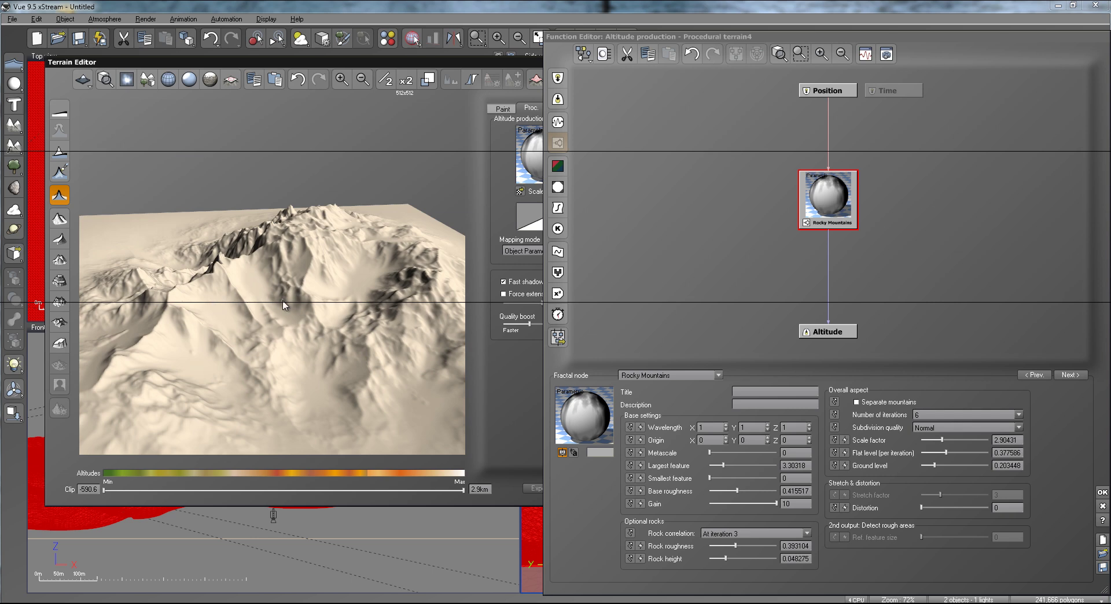
right_drag(343, 305, 218, 355)
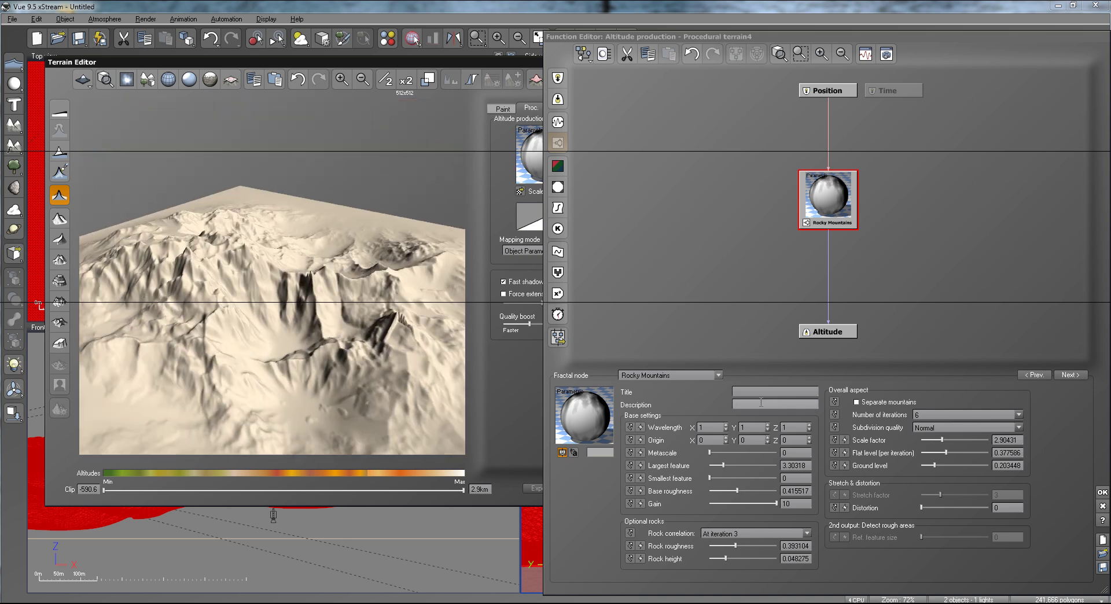
click(953, 415)
click(940, 466)
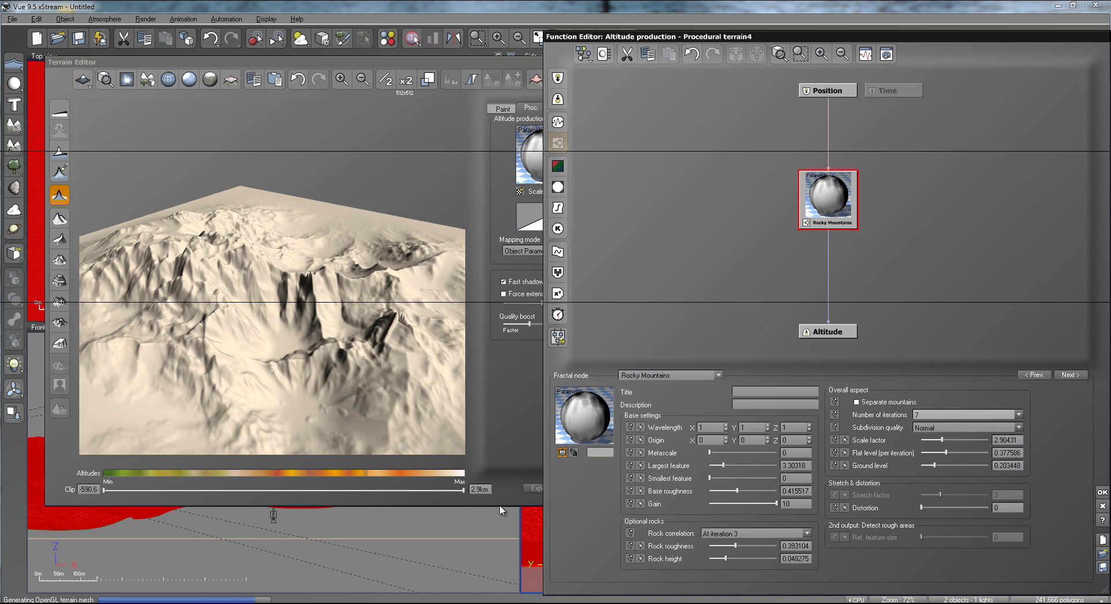
- Examine the terrain's ridges, slopes and fine rock detail from several angles with 7 iterations selected
mouse_move(261, 331)
right_down()
mouse_move(332, 295)
mouse_move(334, 337)
mouse_move(246, 329)
mouse_move(274, 353)
mouse_move(273, 339)
right_up()
right_drag(161, 305, 336, 355)
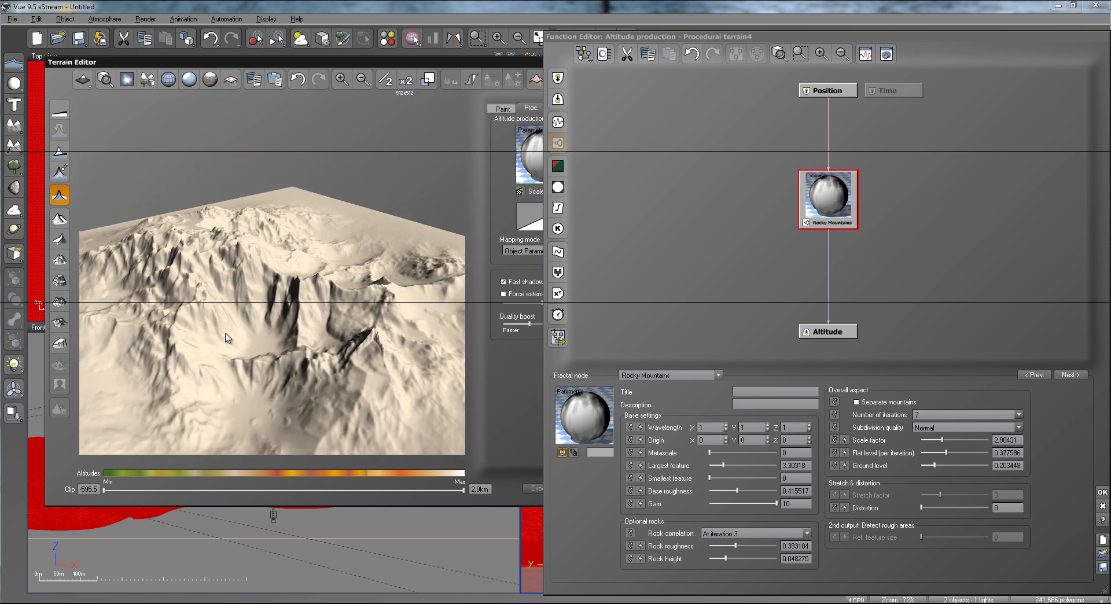
right_drag(226, 343, 235, 344)
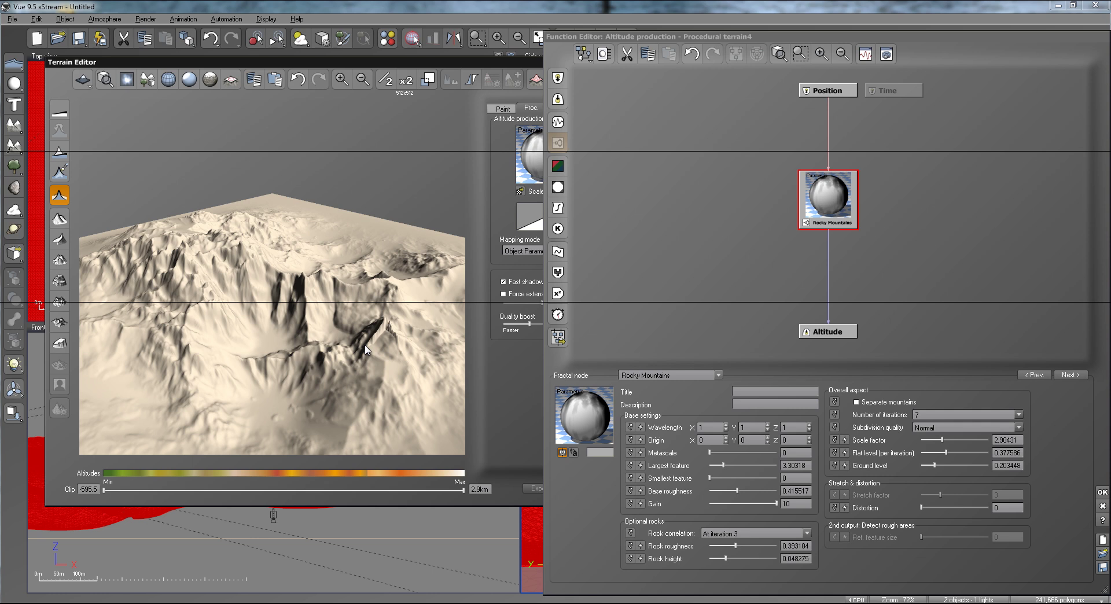
drag(368, 349, 298, 333)
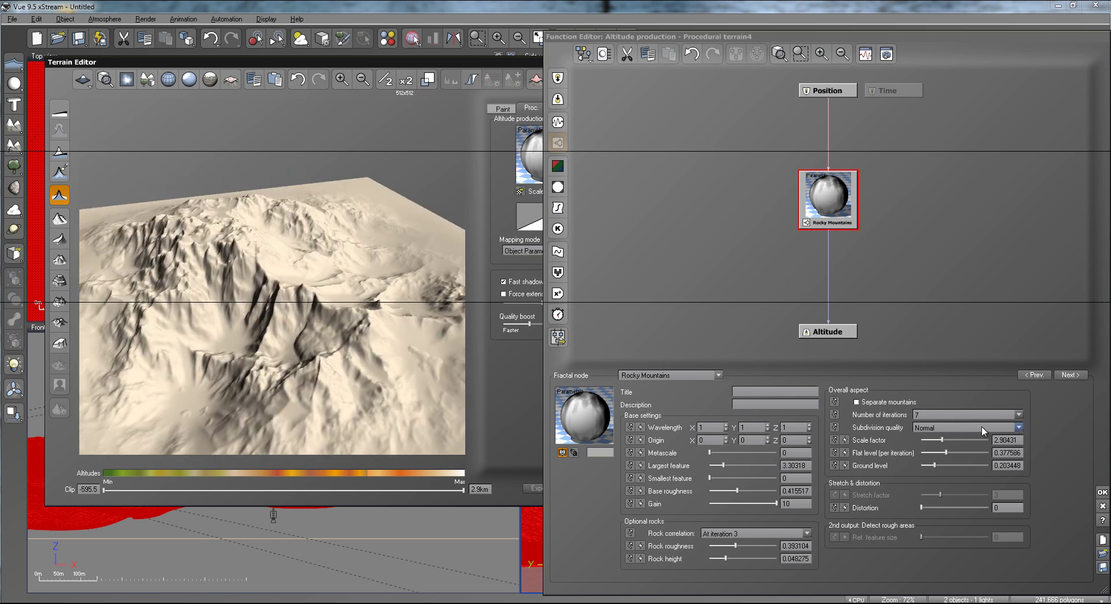
drag(353, 296, 296, 317)
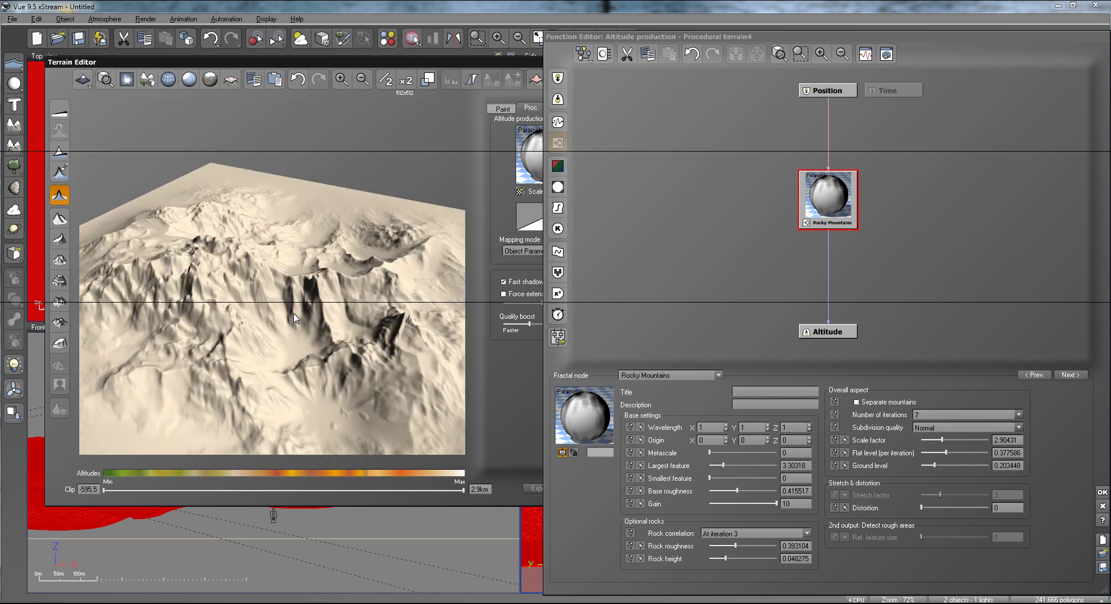
click(959, 419)
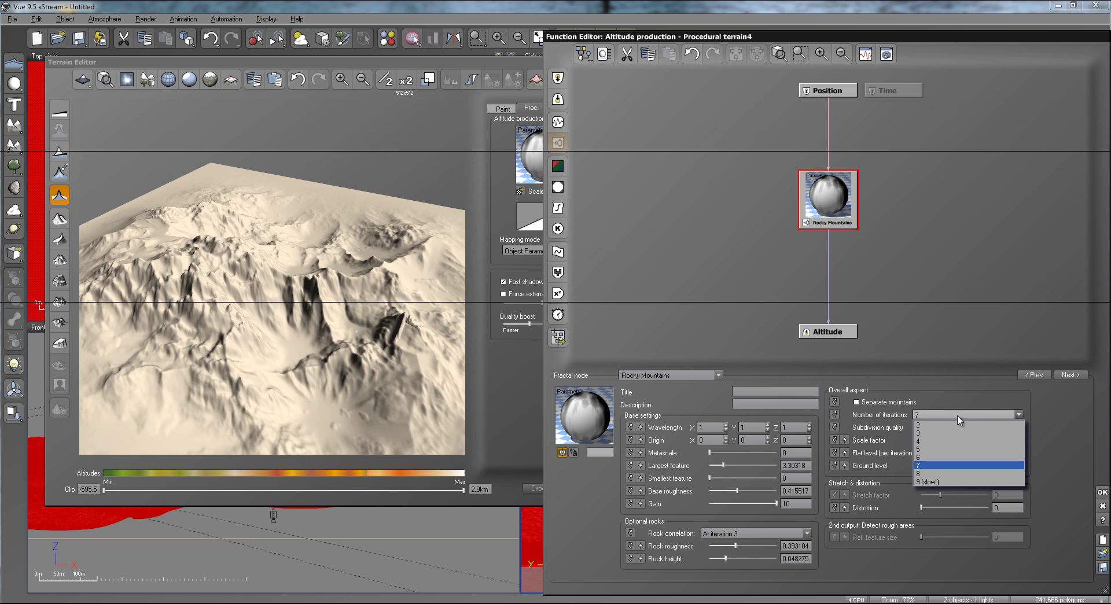
click(943, 466)
drag(339, 361, 322, 346)
drag(280, 302, 253, 322)
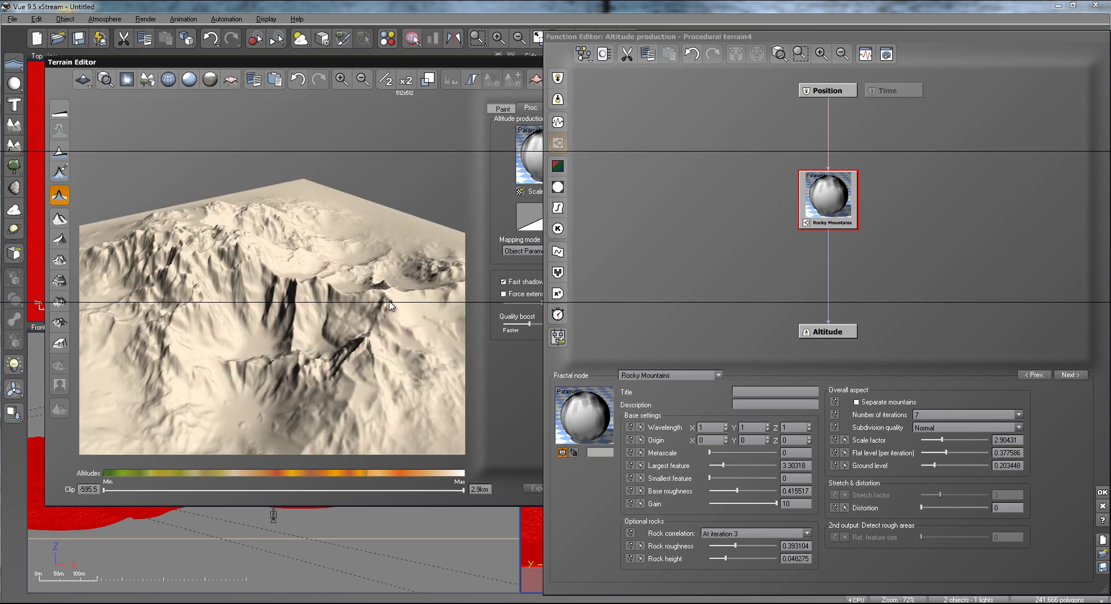
drag(357, 308, 274, 331)
click(997, 414)
click(997, 414)
drag(269, 418, 262, 446)
drag(316, 387, 391, 310)
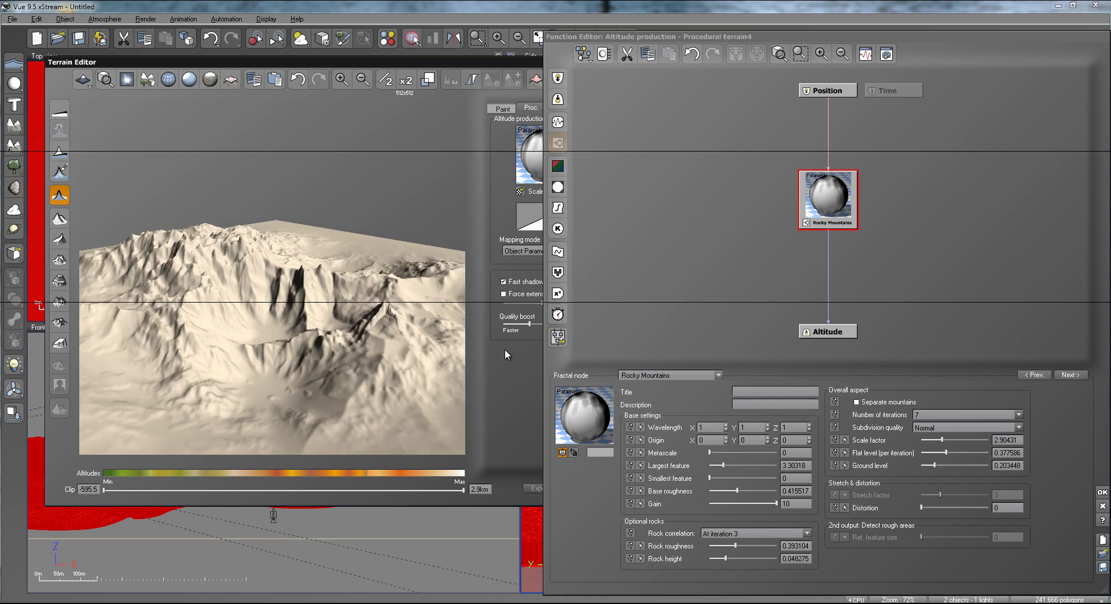
- Set the fractal node's subdivision quality to High and check the regenerated terrain from a higher angle
click(956, 428)
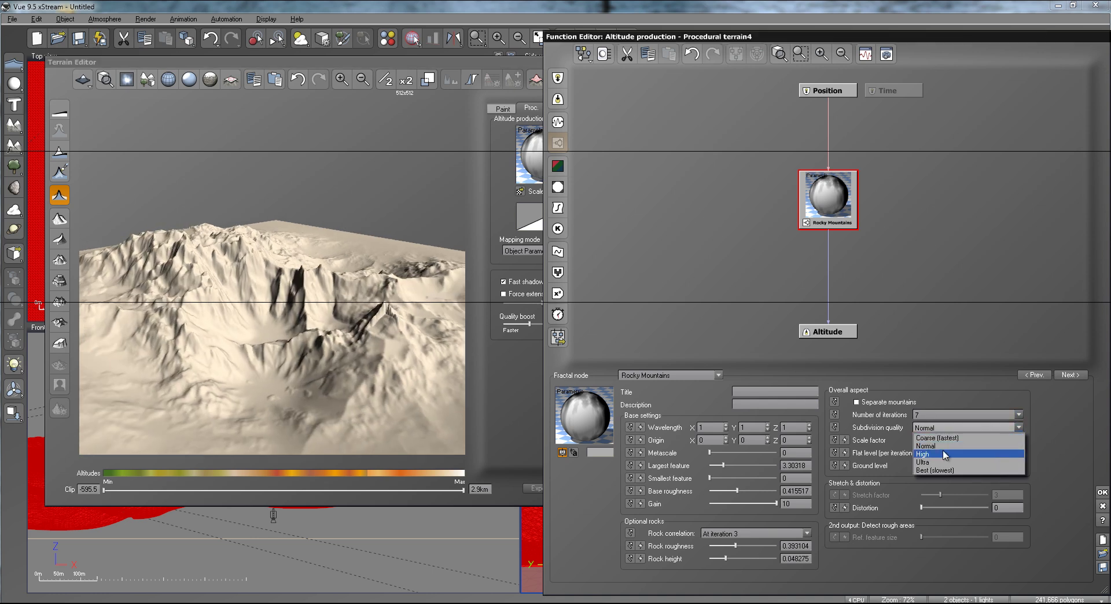
click(946, 454)
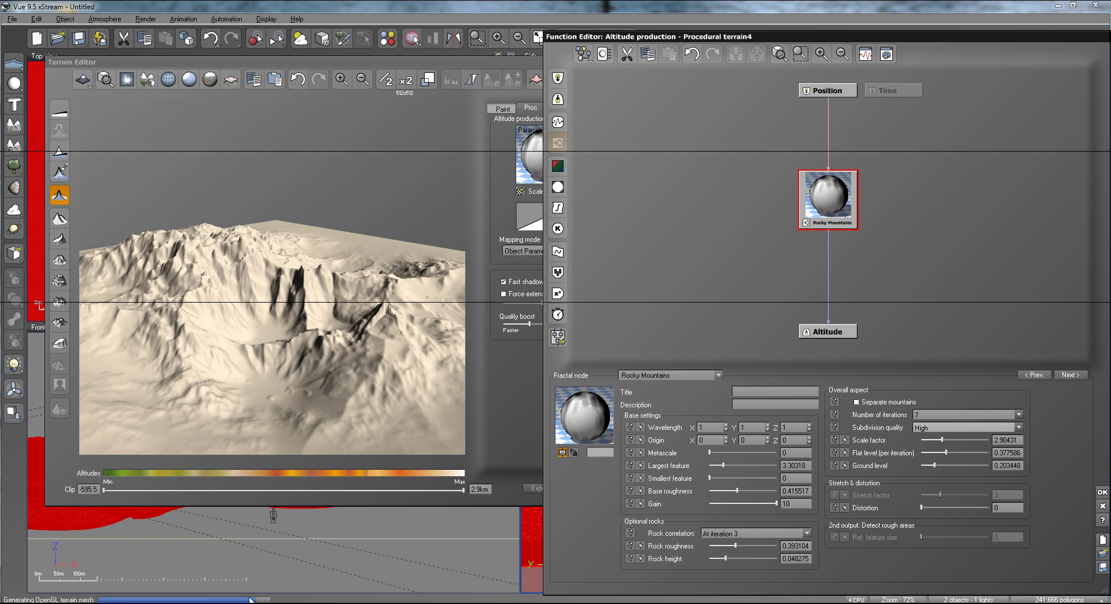
right_drag(375, 266, 347, 395)
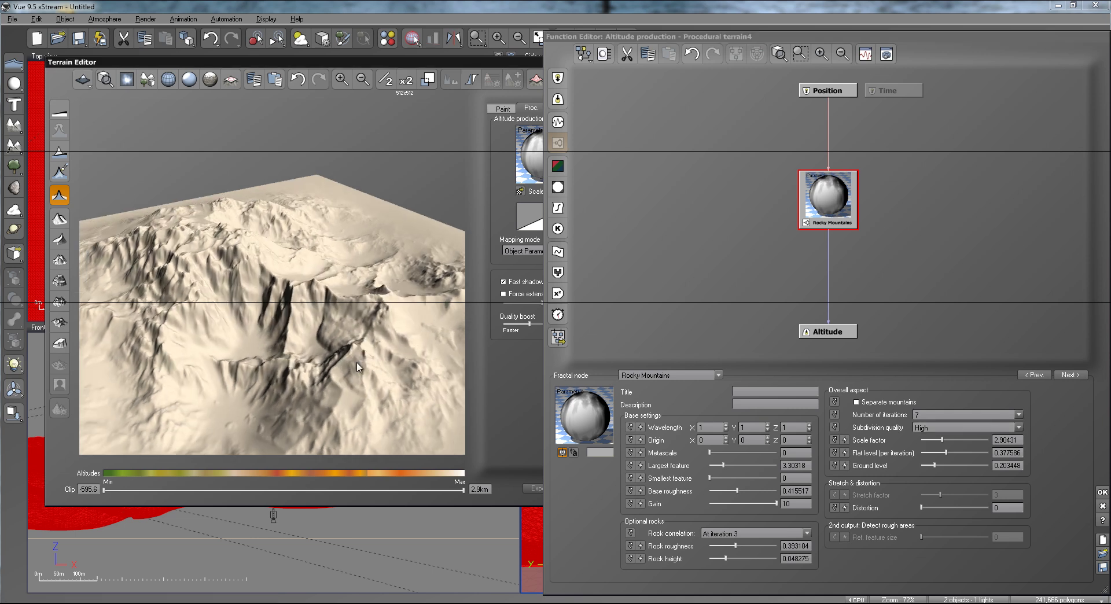
- Set the fractal node's subdivision quality to Ultra after checking the relief from several angles
right_drag(361, 359, 282, 281)
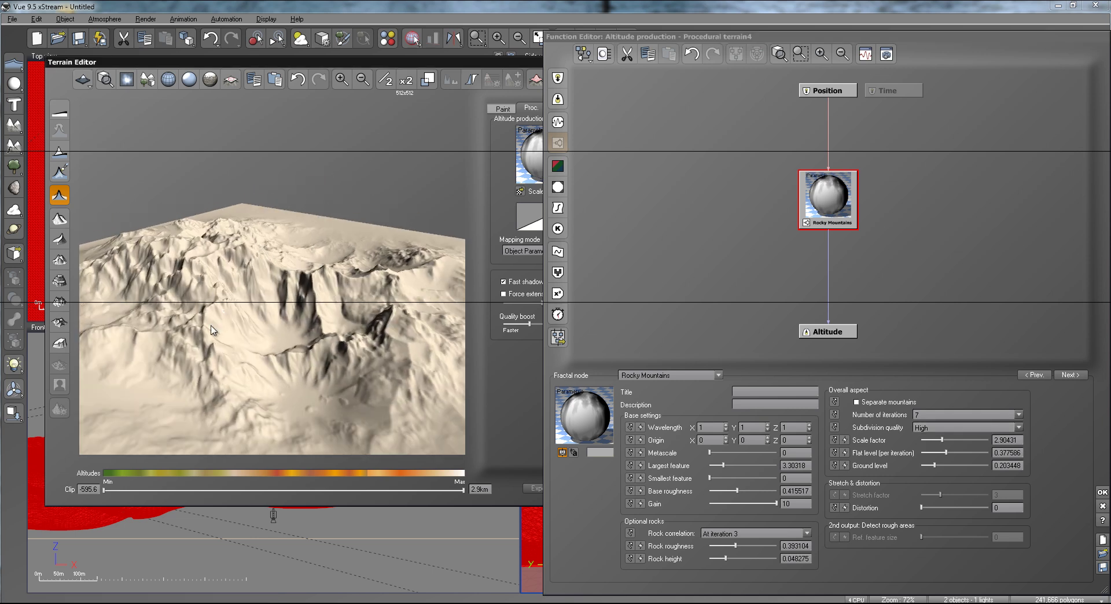
right_drag(203, 349, 351, 333)
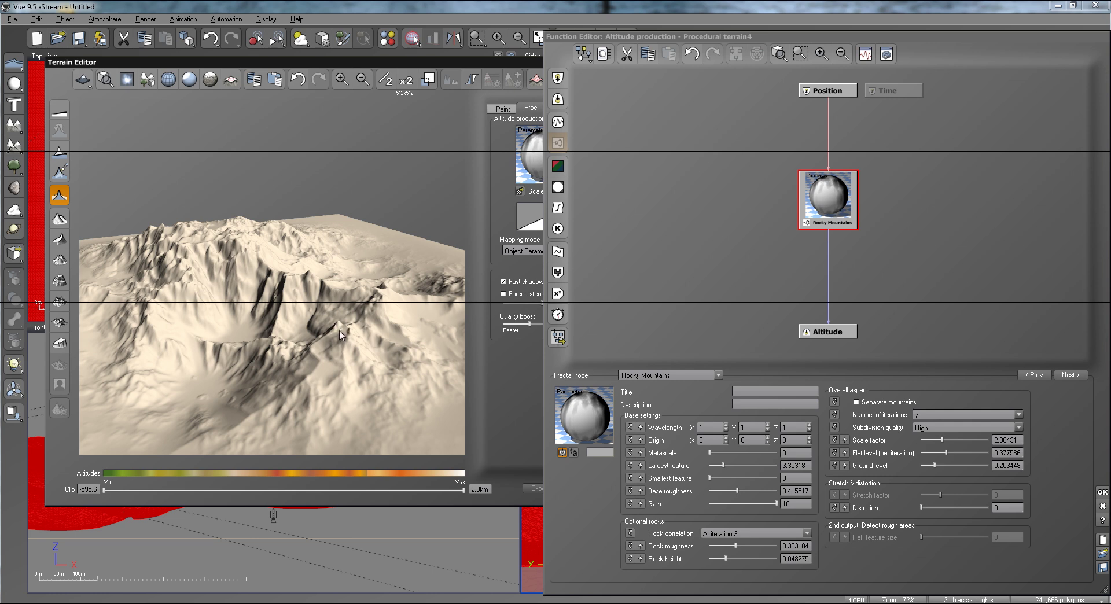
right_drag(334, 339, 386, 291)
click(970, 428)
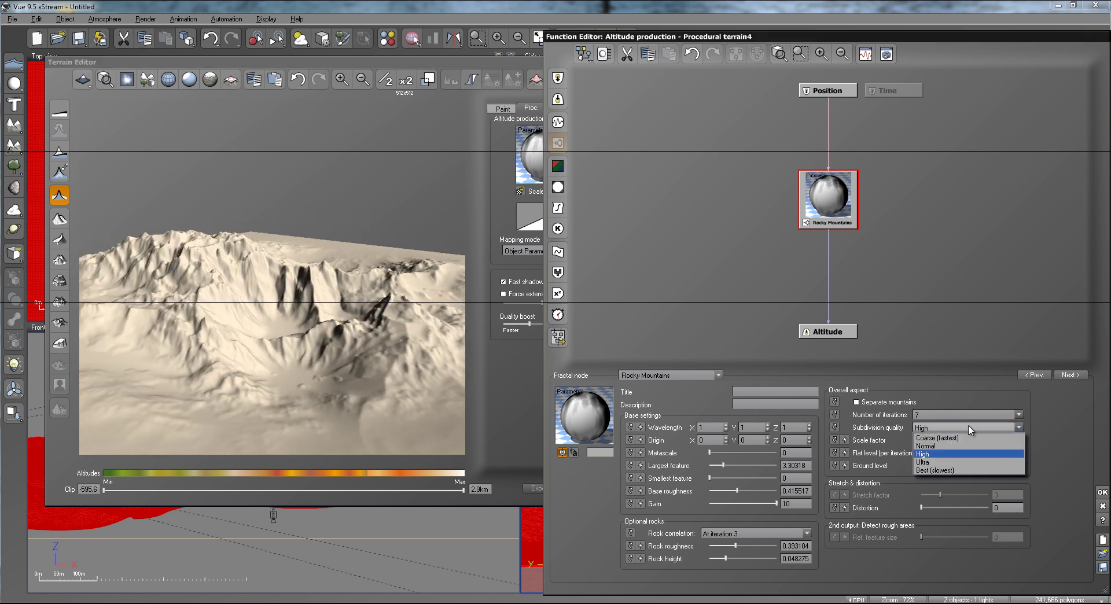
click(943, 461)
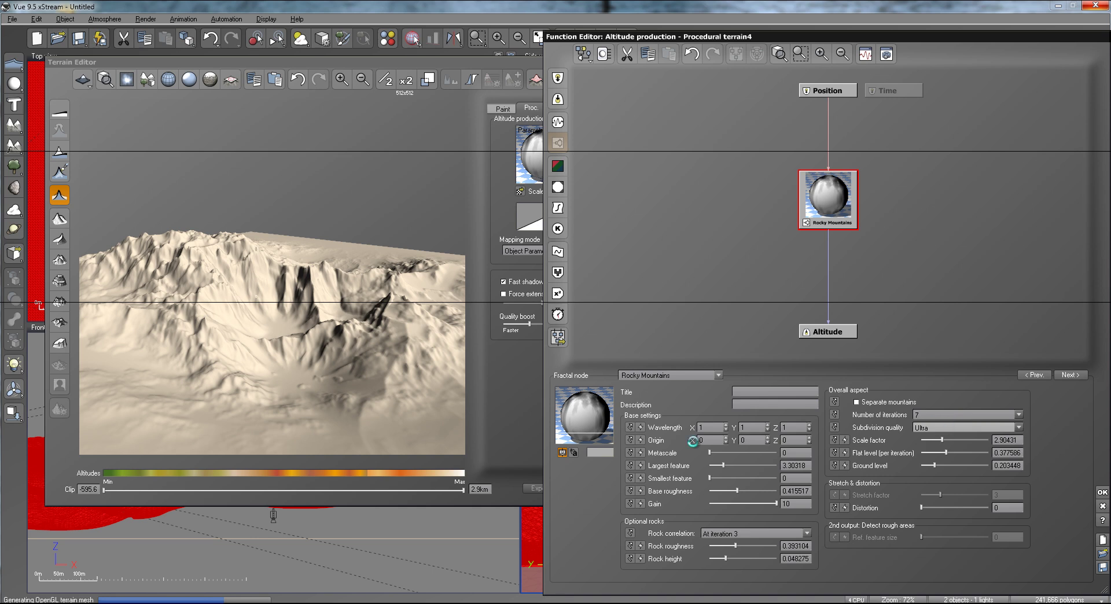
- Close the Brush Editor and examine the terrain's ridges and slopes at Ultra subdivision quality from several angles
click(426, 399)
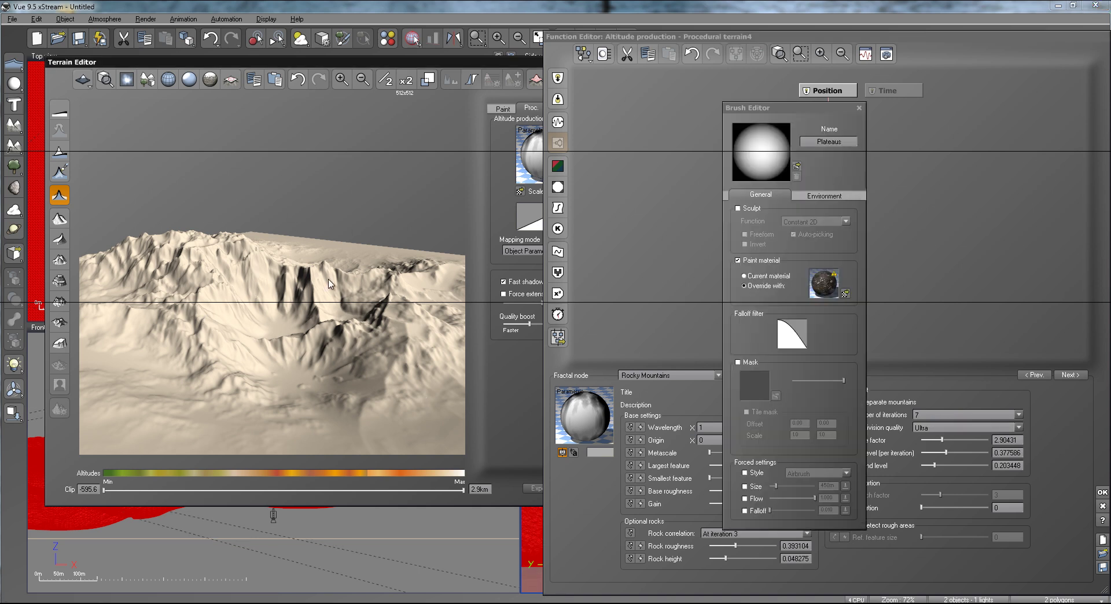
right_drag(293, 353, 341, 384)
right_drag(187, 345, 315, 331)
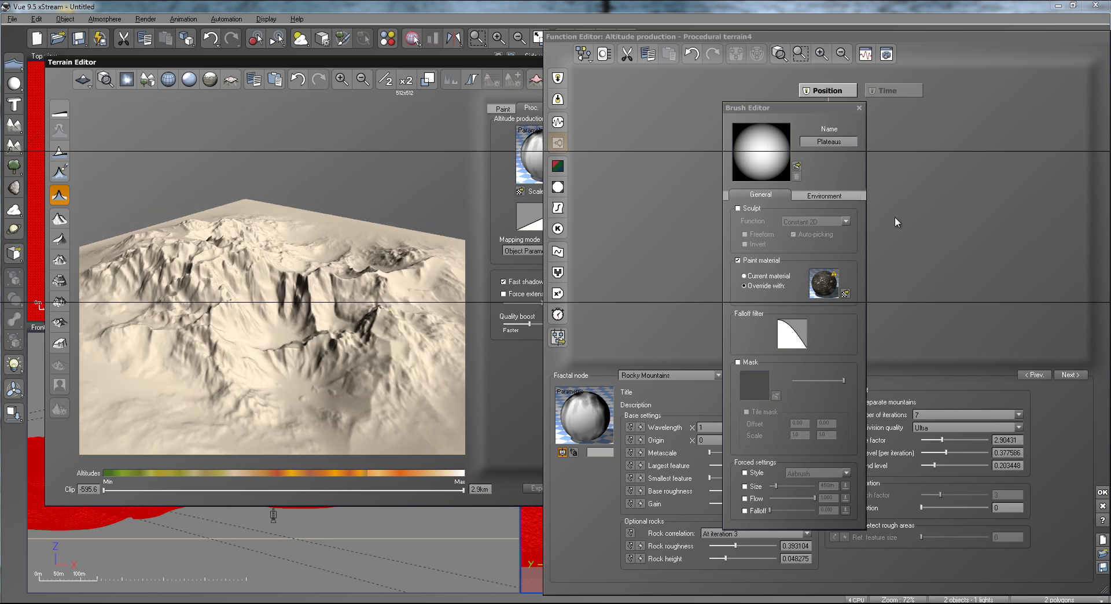
click(860, 108)
right_drag(235, 318, 147, 284)
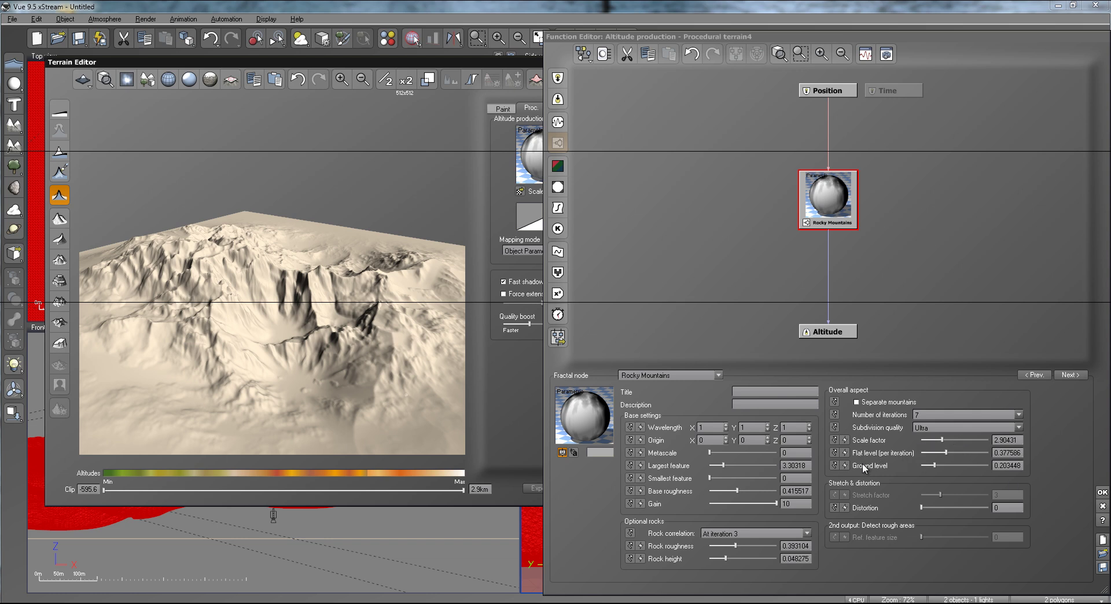
right_drag(343, 310, 87, 309)
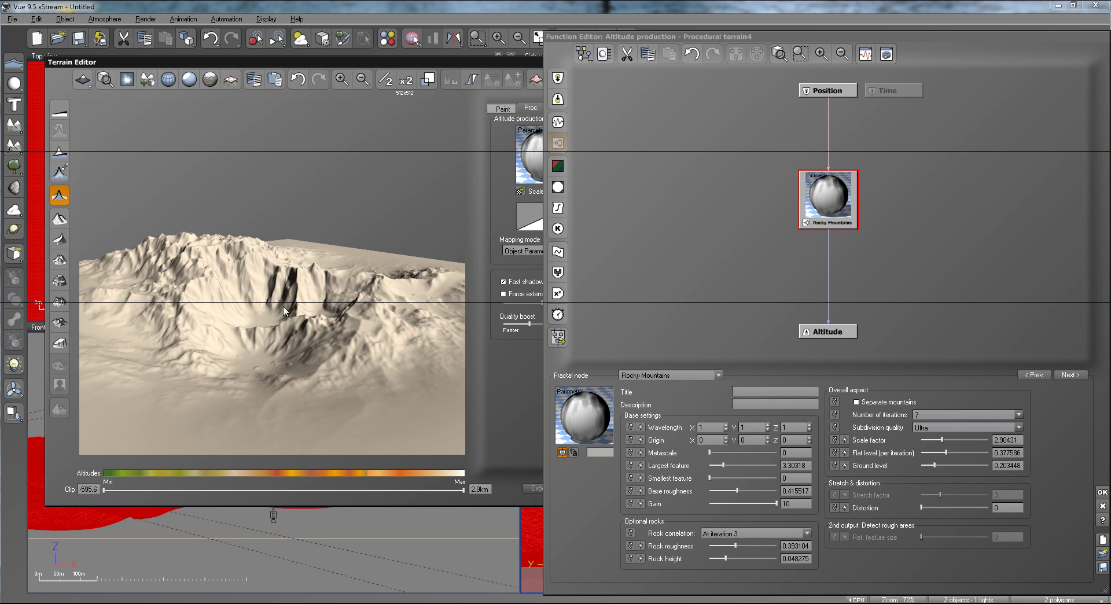
right_drag(237, 312, 345, 328)
right_drag(192, 307, 198, 332)
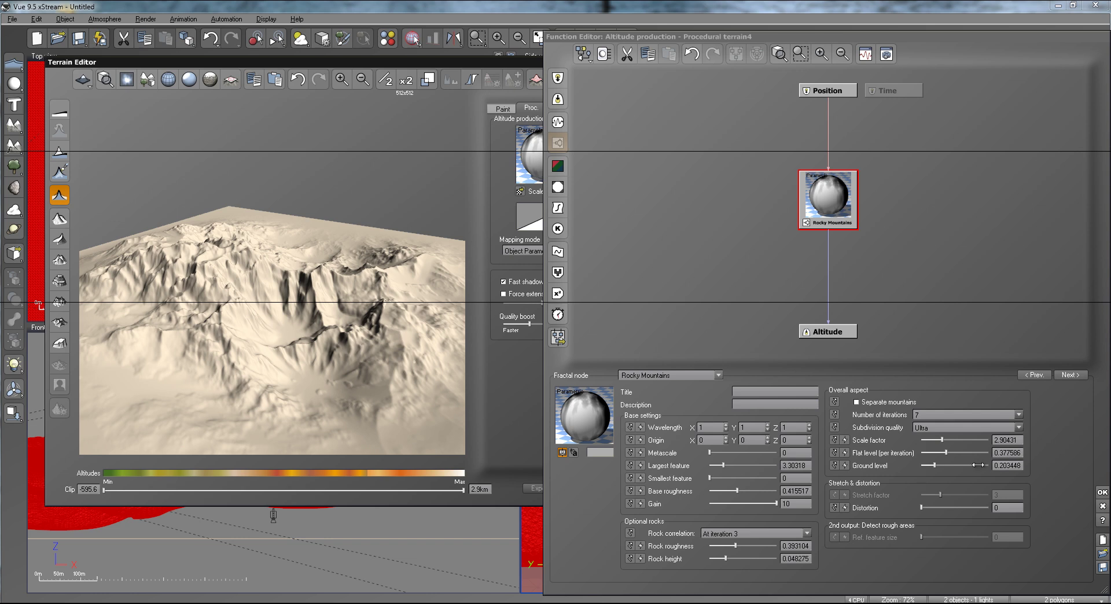
- Raise the fractal node's flat level per iteration to 0.437931 and its ground level to 0.272413
drag(946, 453, 950, 453)
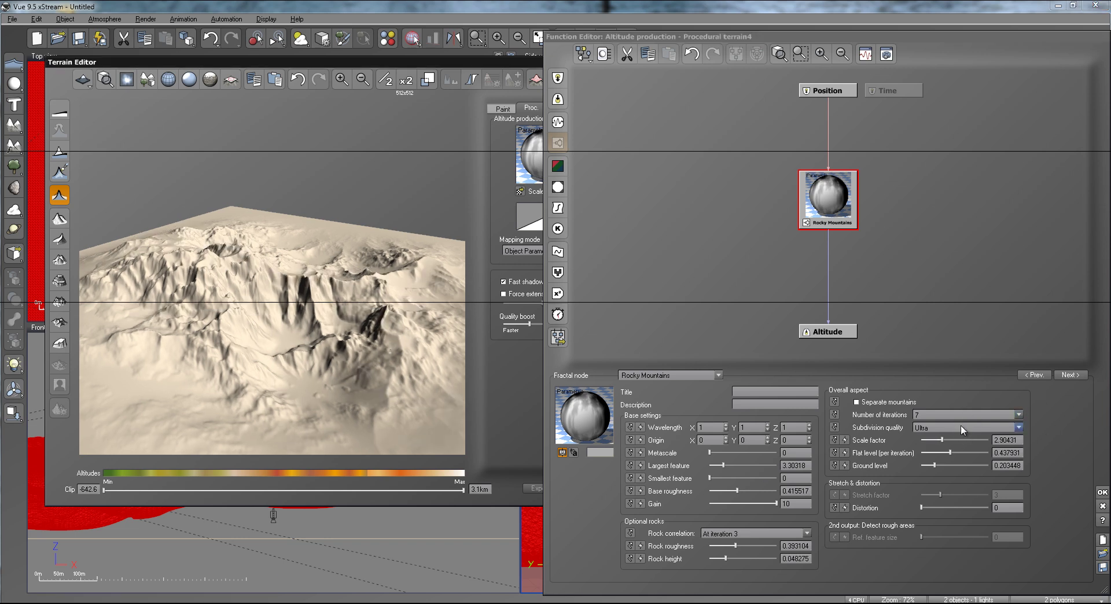
right_drag(398, 356, 564, 412)
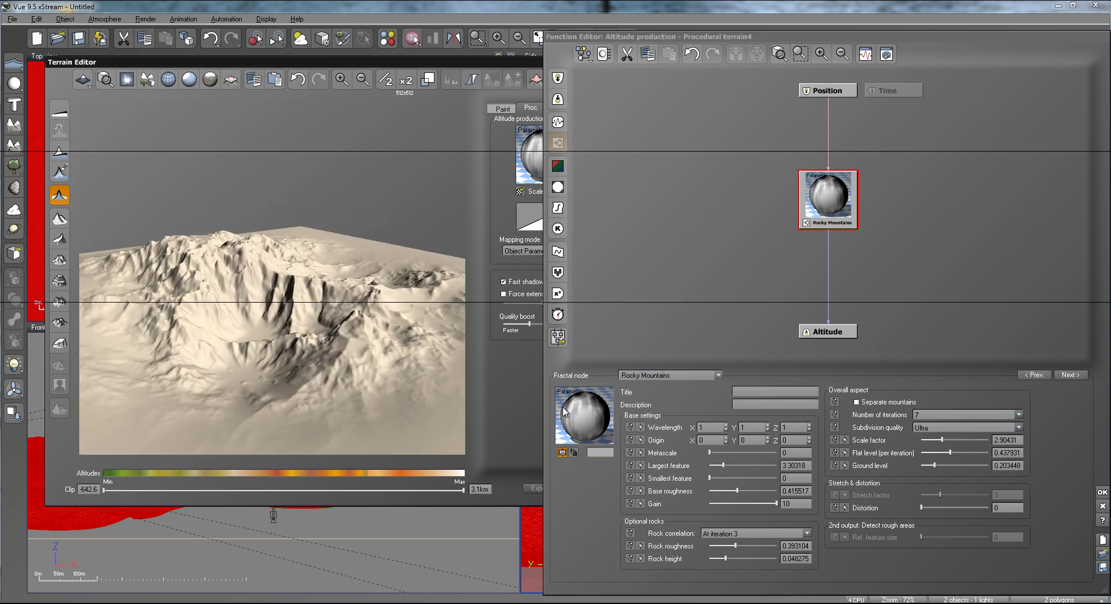
click(937, 465)
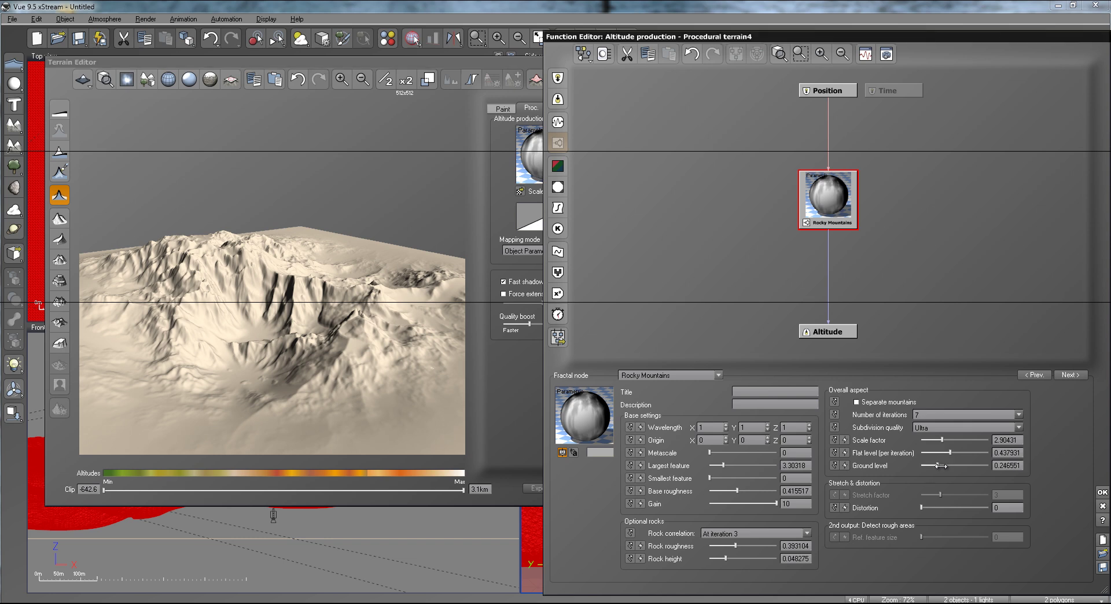
drag(940, 465, 942, 465)
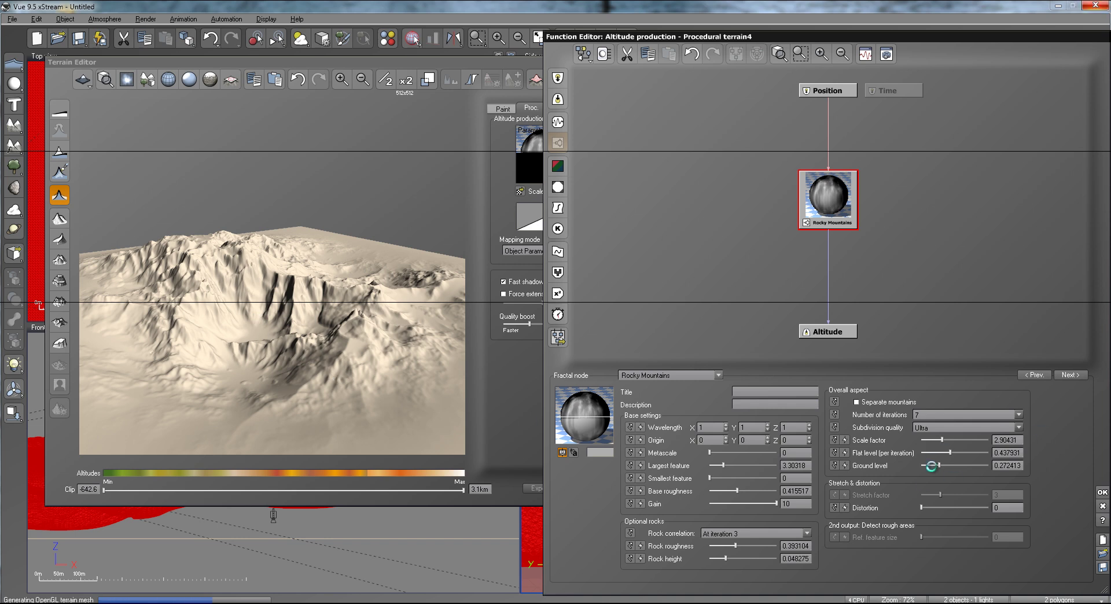
mouse_move(365, 368)
right_down()
mouse_move(279, 339)
mouse_move(314, 324)
mouse_move(293, 305)
mouse_move(91, 371)
mouse_move(353, 349)
mouse_move(259, 371)
mouse_move(339, 357)
mouse_move(120, 347)
right_up()
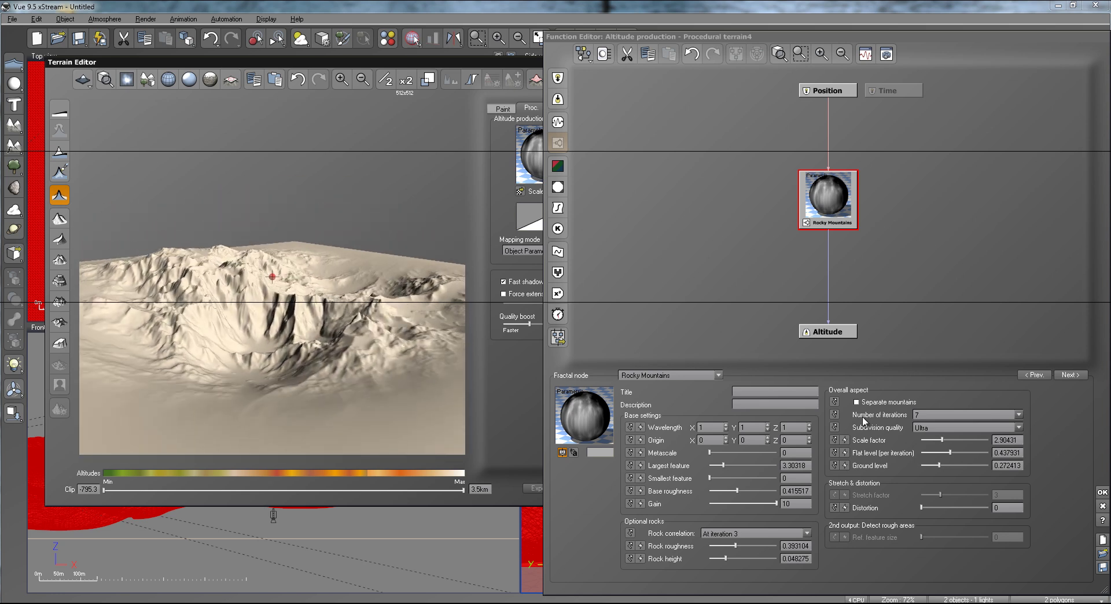
- Set the fractal node's scale factor to 3.17586, flat level per iteration to 0.334483 and ground level to 0.23793
mouse_move(950, 454)
mouse_down()
mouse_move(938, 452)
mouse_move(946, 440)
mouse_up()
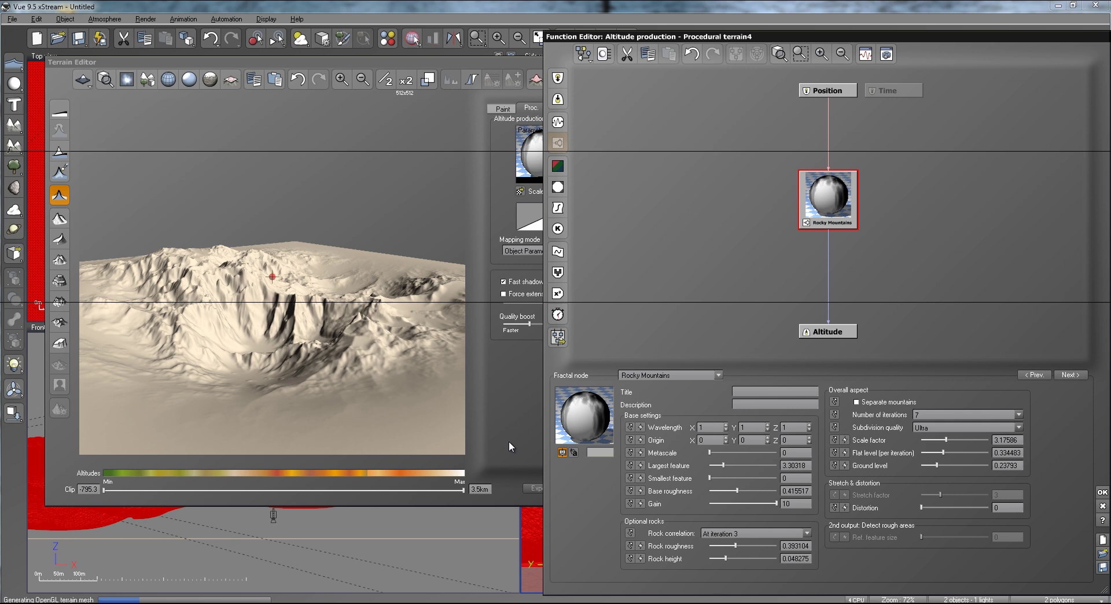
click(269, 381)
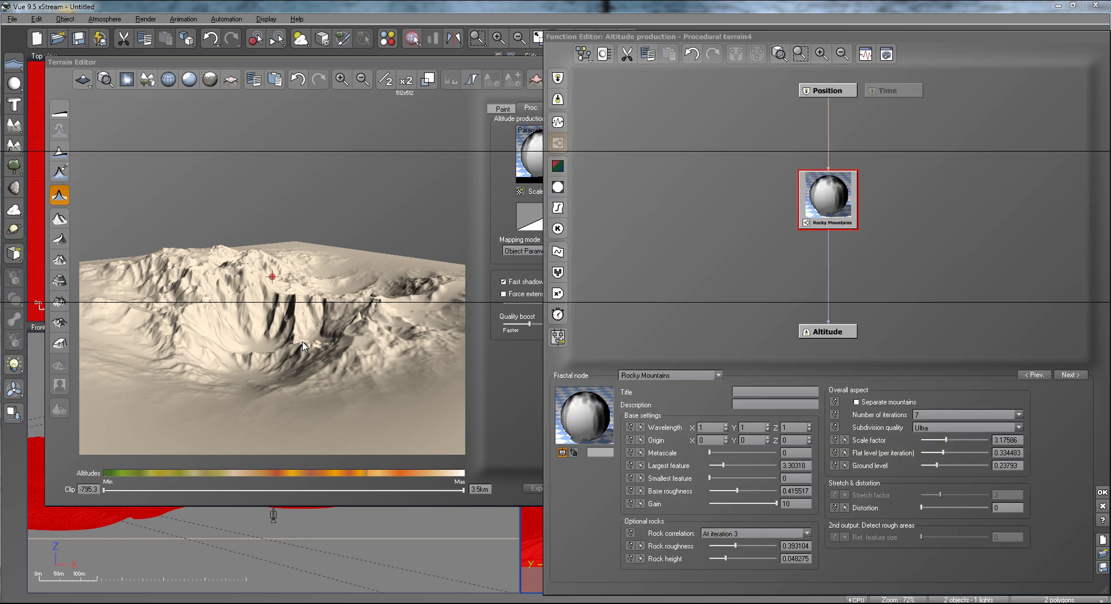
mouse_move(303, 346)
mouse_down()
mouse_move(324, 338)
mouse_move(272, 342)
mouse_move(313, 349)
mouse_move(316, 306)
mouse_move(301, 326)
mouse_move(314, 335)
mouse_up()
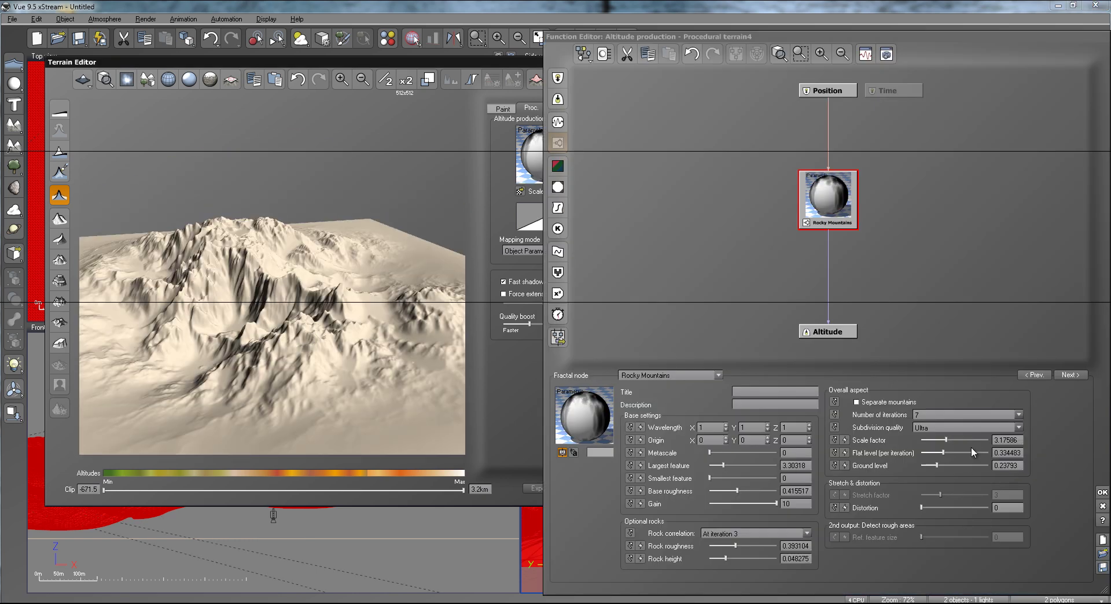
- Examine the terrain's peaks, valleys and overall extent from several angles with the scale factor at 3.17586
drag(474, 380, 443, 398)
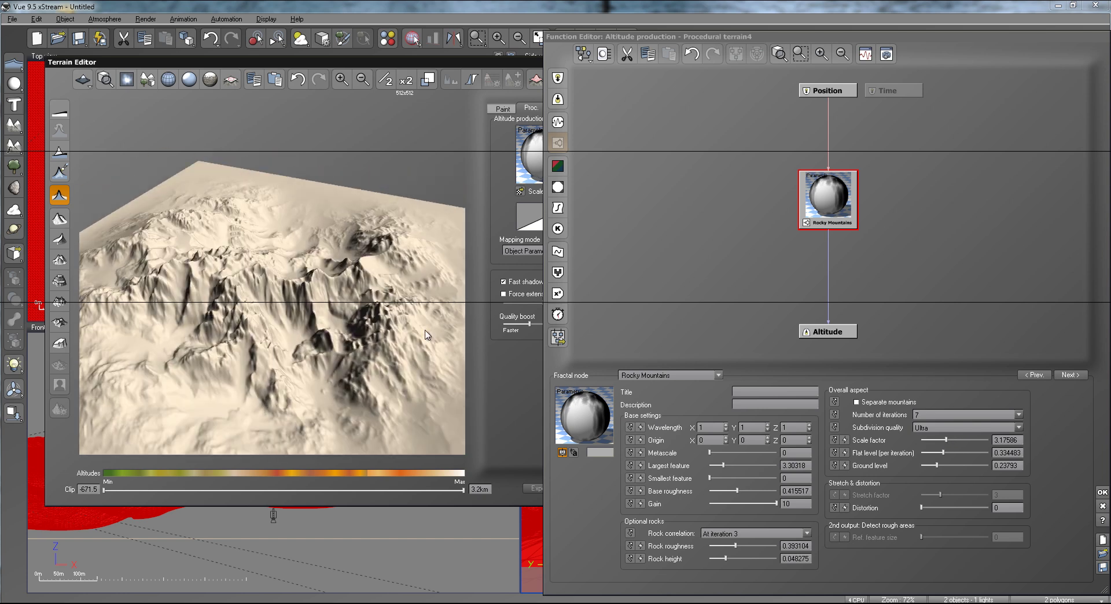
drag(421, 343, 205, 384)
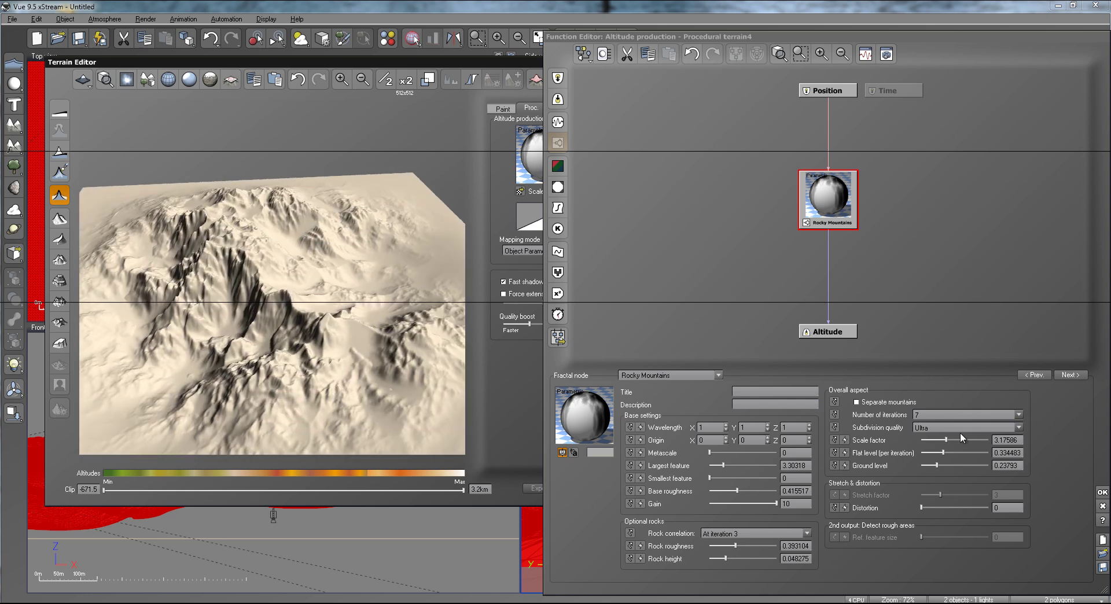
drag(374, 369, 170, 342)
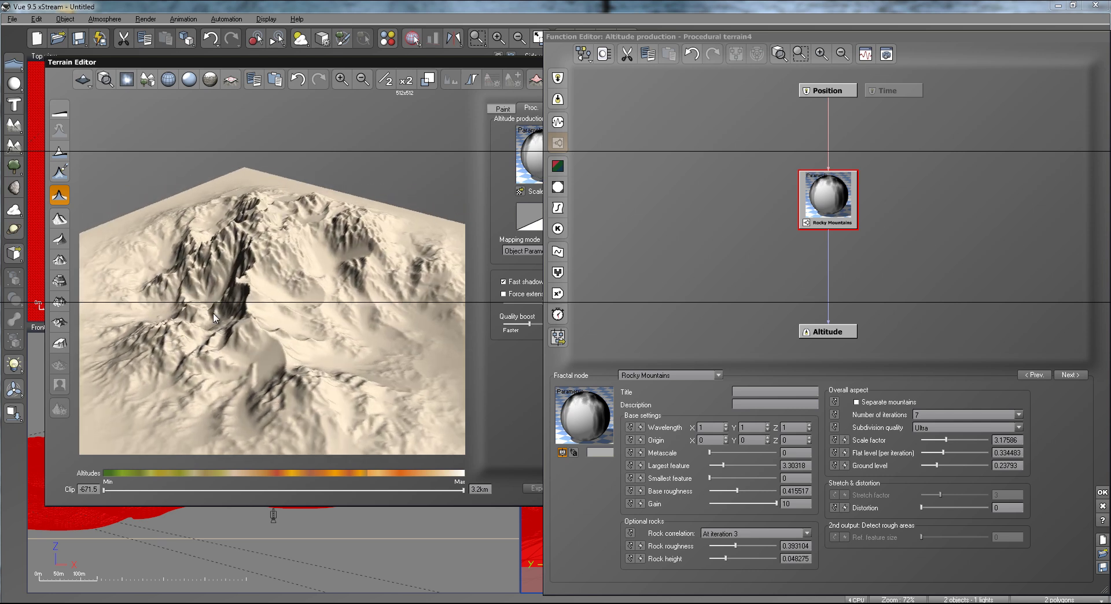
drag(230, 307, 415, 282)
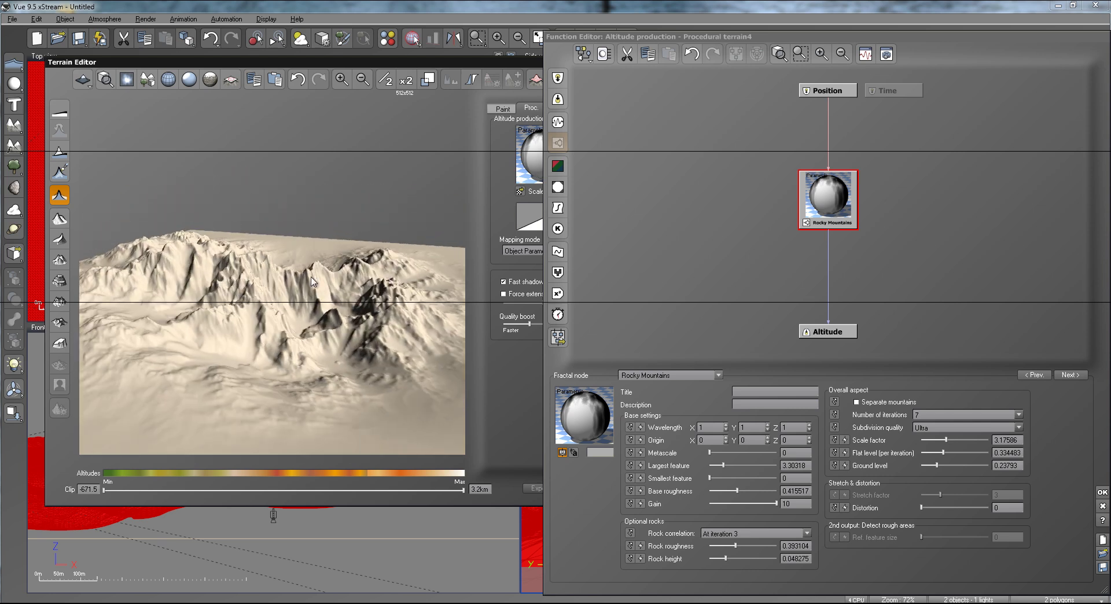
drag(300, 273, 129, 312)
drag(242, 302, 127, 285)
drag(229, 279, 287, 334)
- Lower the fractal node's scale factor to 2.71034 and inspect the regenerated slopes up close
drag(948, 438, 938, 439)
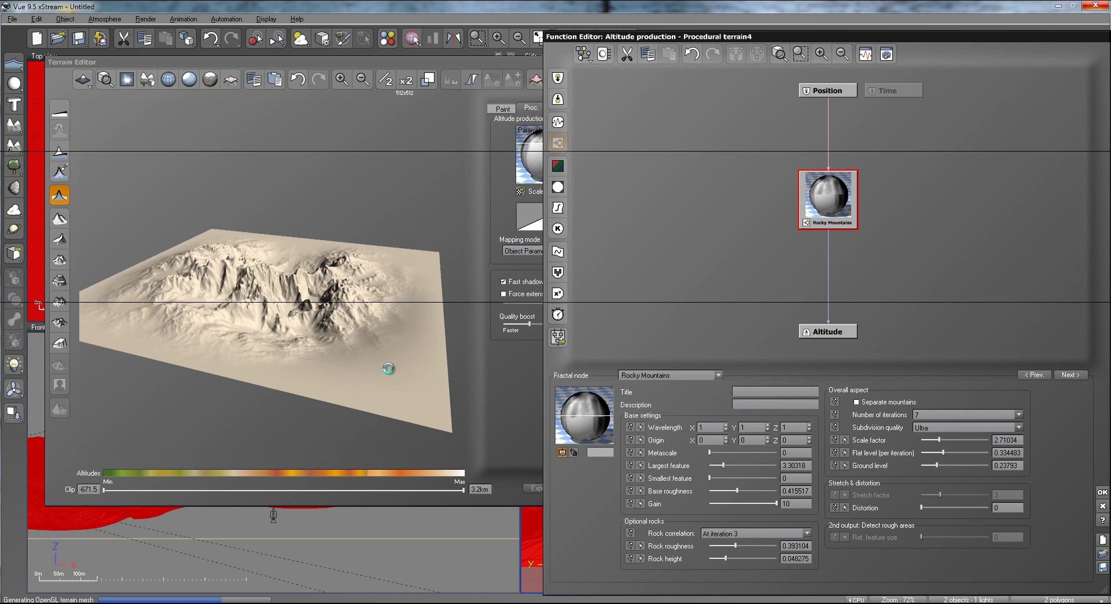
right_drag(243, 337, 115, 355)
scroll(345, 310, up, 3)
right_drag(243, 315, 354, 290)
drag(356, 294, 203, 299)
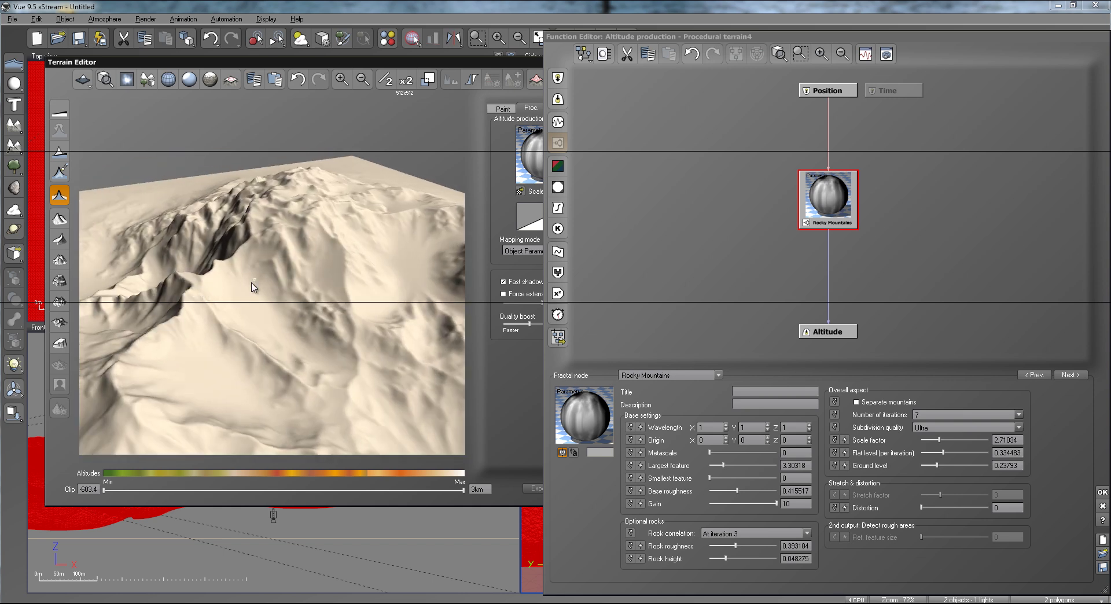
right_drag(222, 272, 357, 264)
right_drag(260, 311, 325, 289)
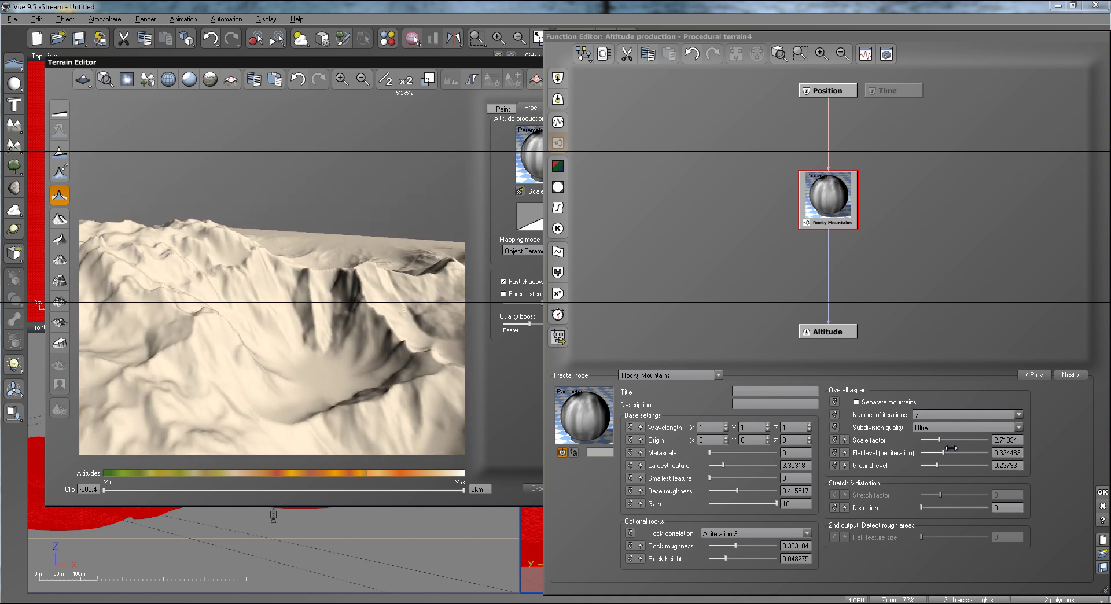
- Set the fractal node's scale factor to 2.9431 and check the whole relief from farther away
drag(954, 441, 956, 441)
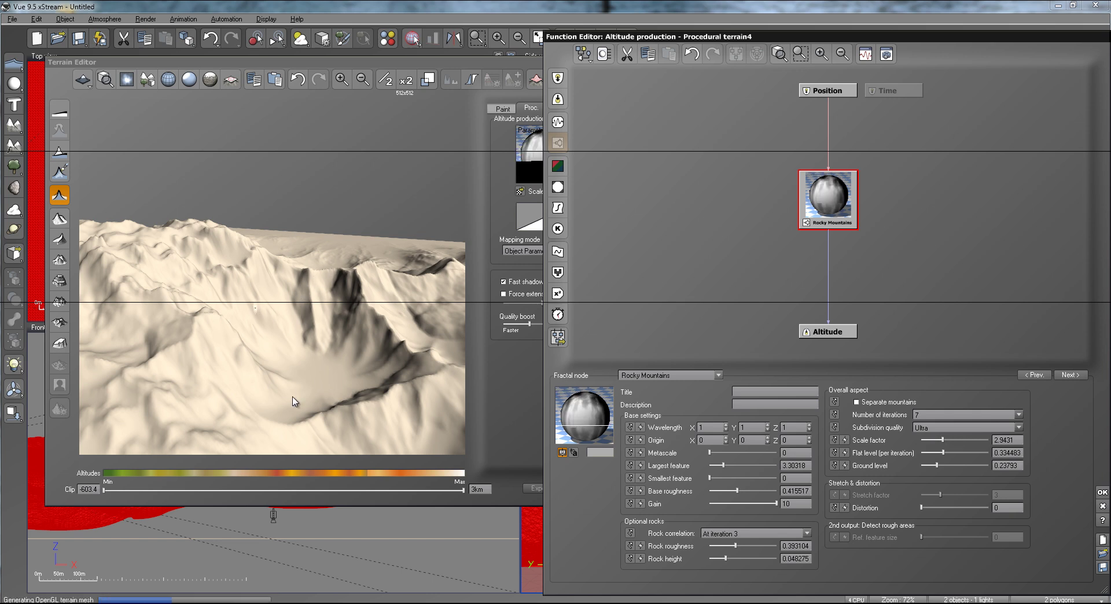
key(Return)
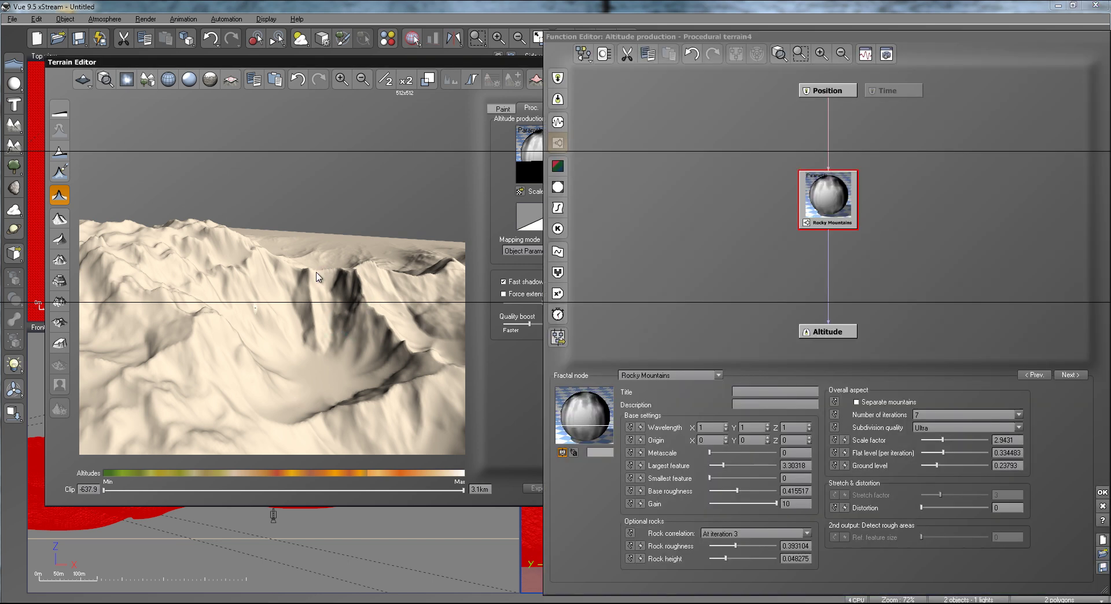
drag(309, 298, 321, 322)
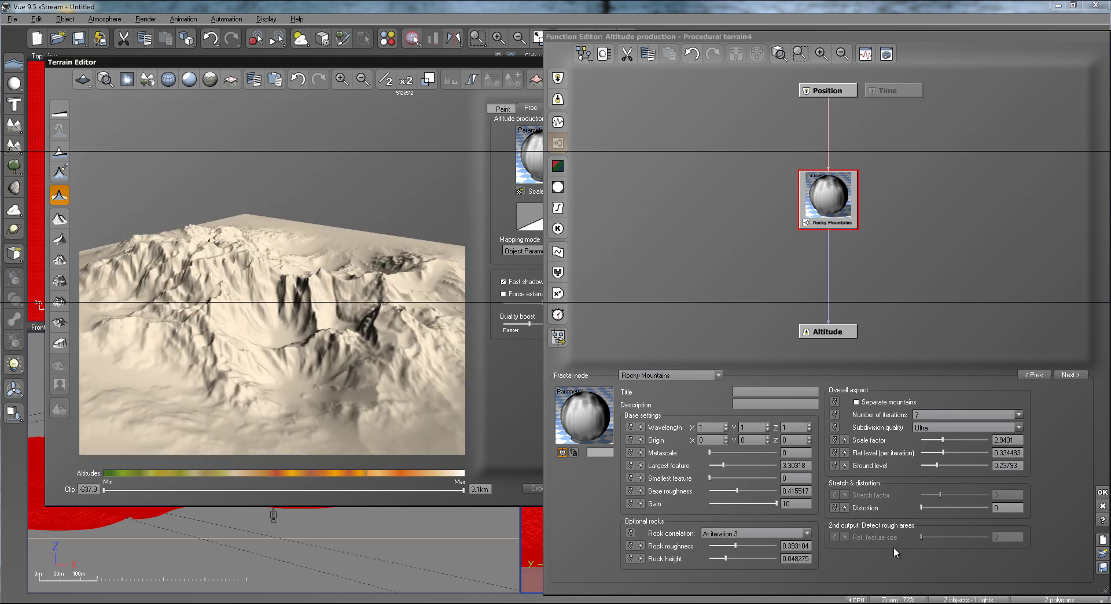
- Try distortion values of 0.206897 and 0.293104 on the fractal node and view the resulting mountain
drag(920, 507, 926, 507)
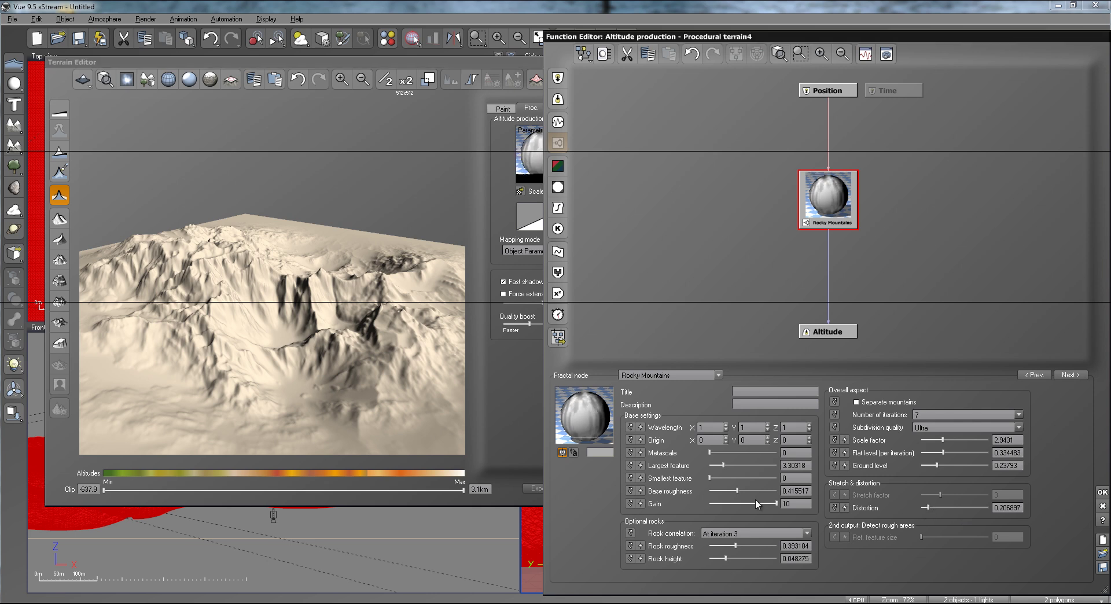
drag(924, 506, 930, 507)
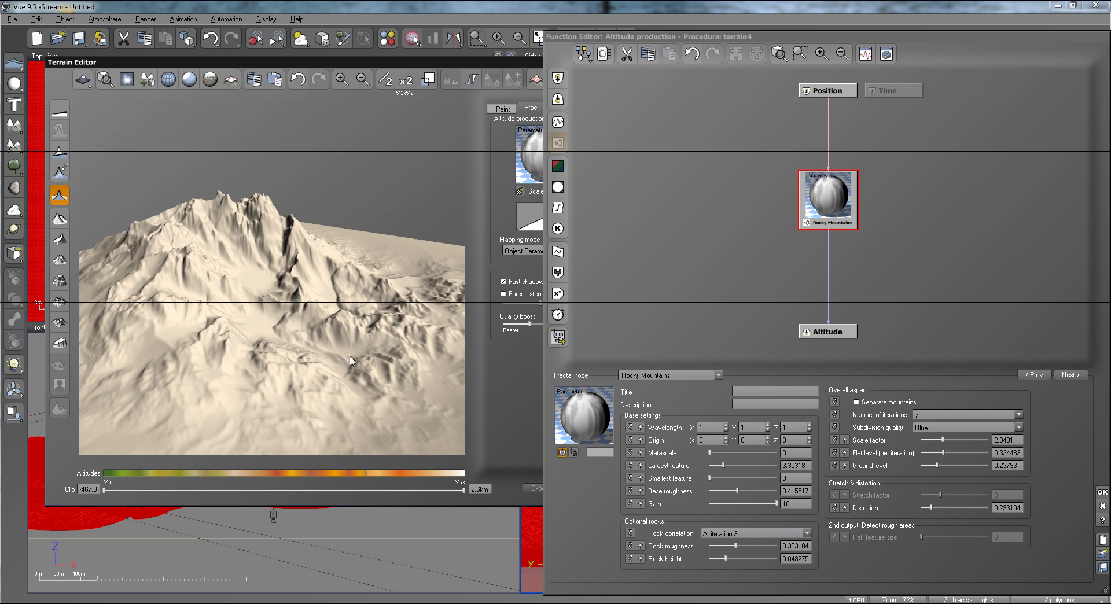
drag(166, 352, 340, 355)
- Set the fractal node's distortion to 0.189656 and check the mountain from other angles
drag(952, 508, 950, 508)
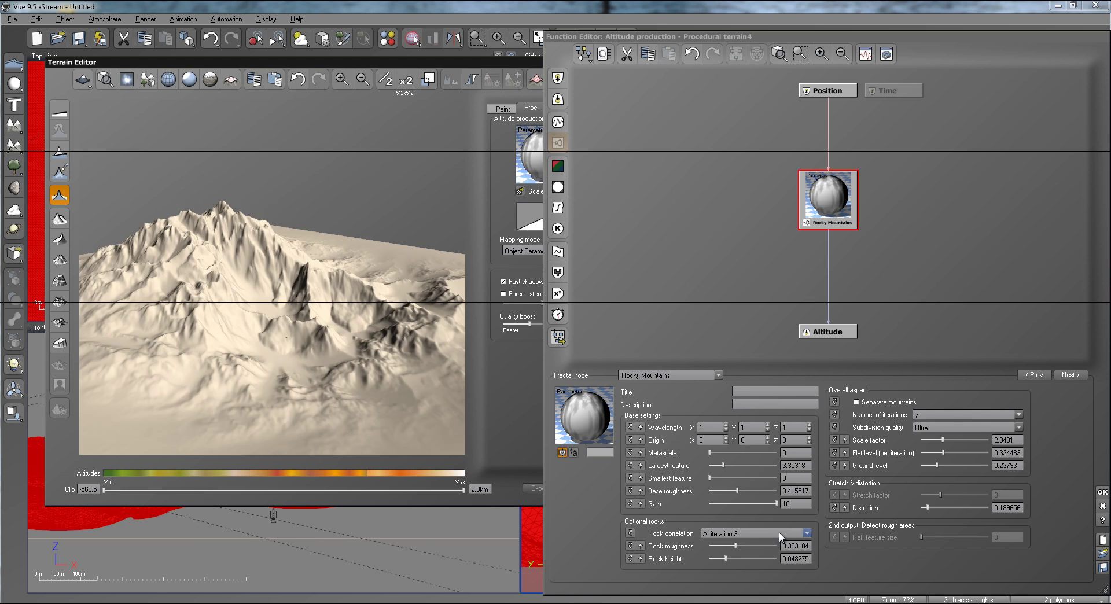
drag(311, 348, 248, 246)
drag(249, 300, 193, 297)
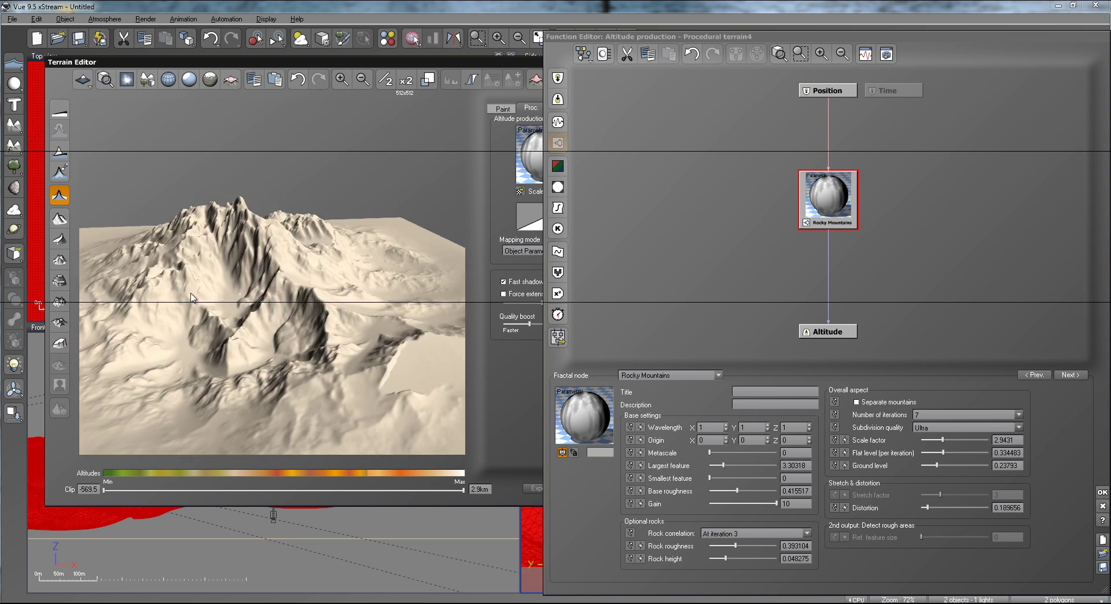
- Set the fractal node's rock correlation to At iteration 2 and check the regenerated terrain from different angles
click(780, 535)
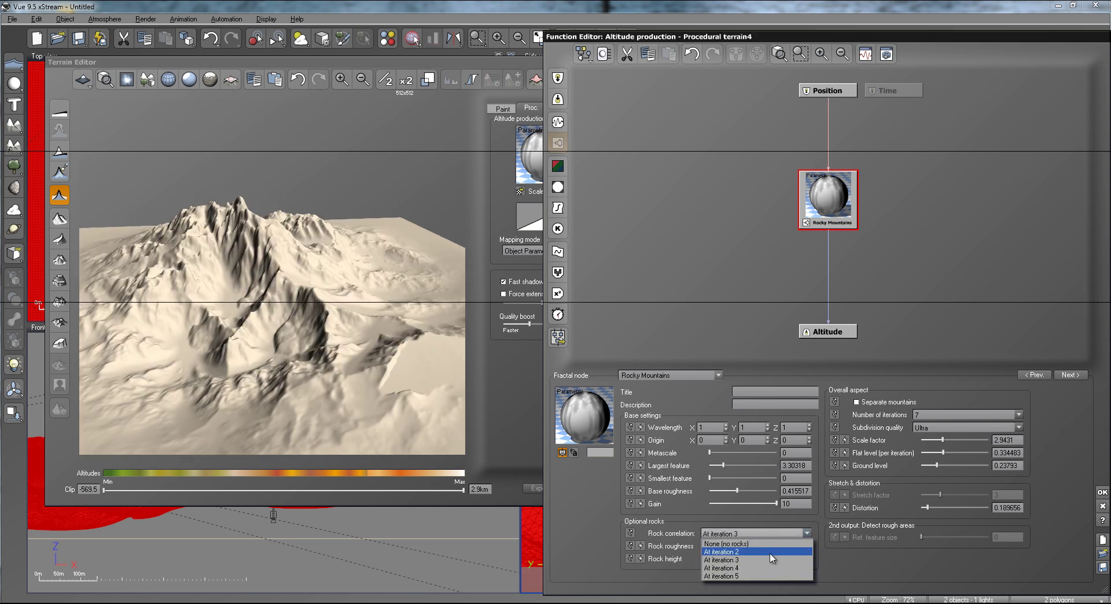
click(770, 552)
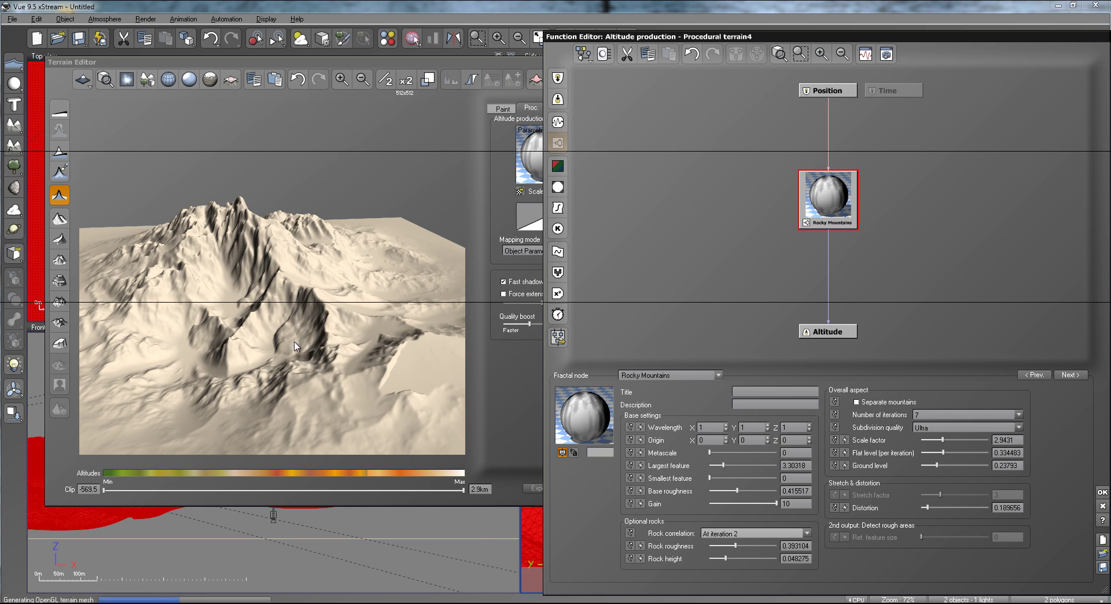
key(Return)
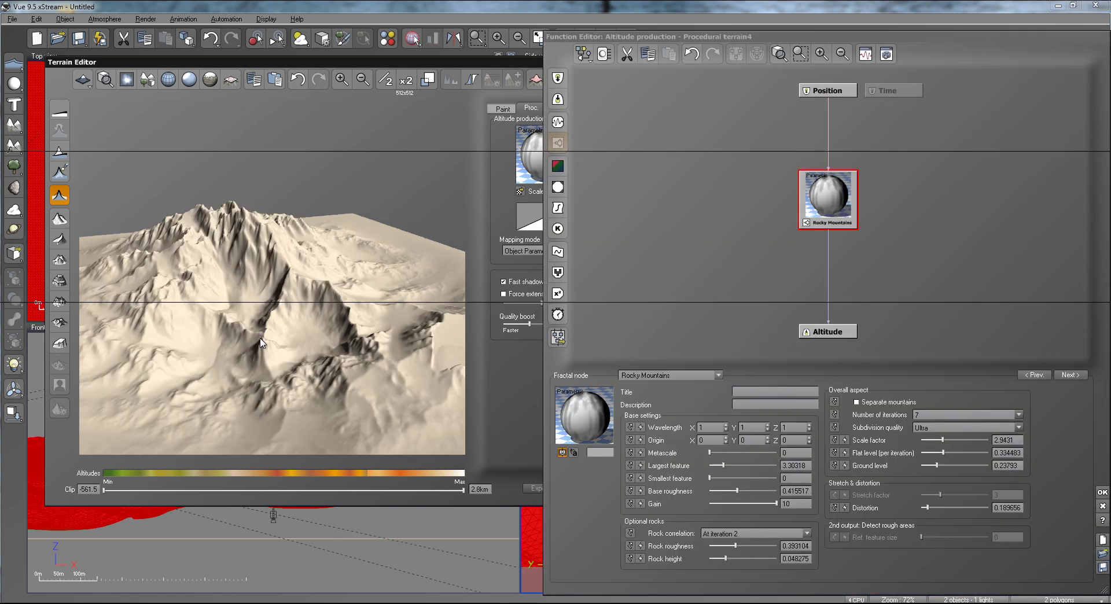
drag(259, 343, 306, 319)
drag(336, 415, 268, 330)
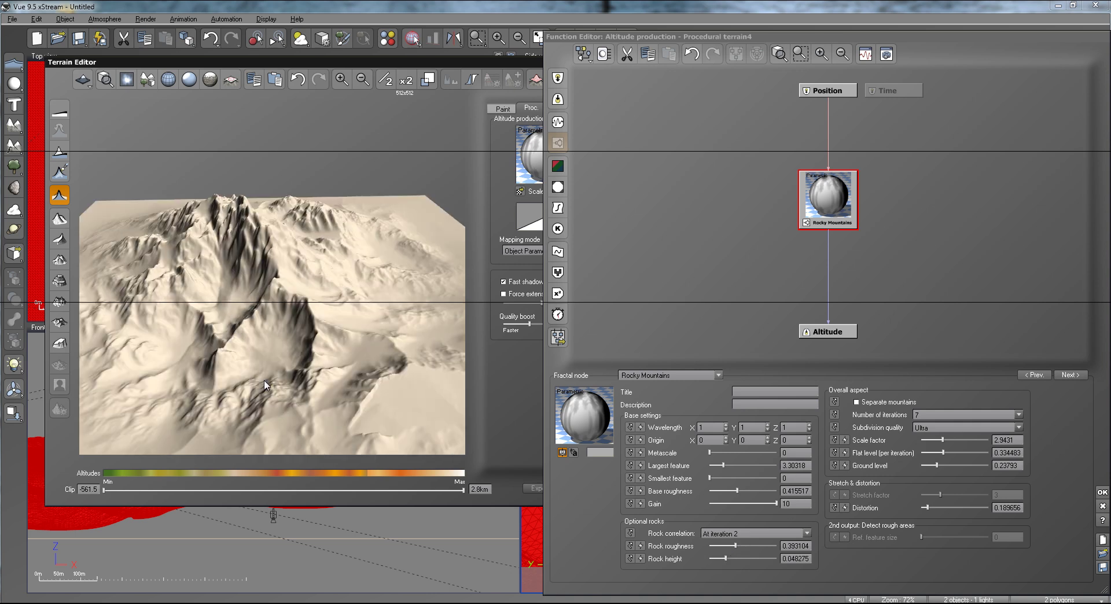
- Try rock correlation At iteration 5 on the fractal node and inspect the regenerated mountain from several angles
drag(280, 384, 332, 405)
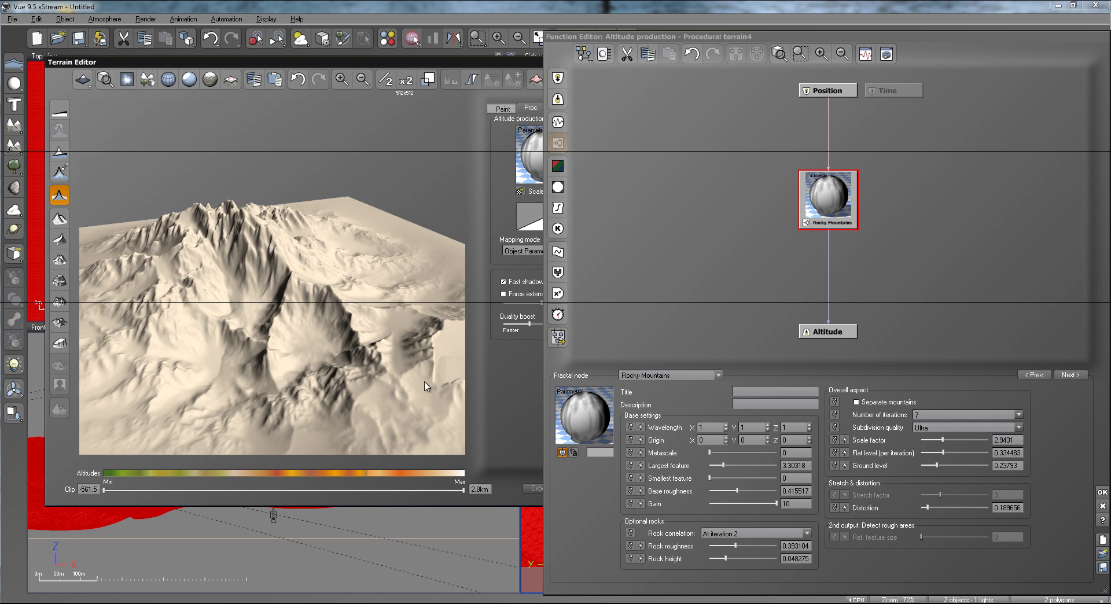
click(789, 533)
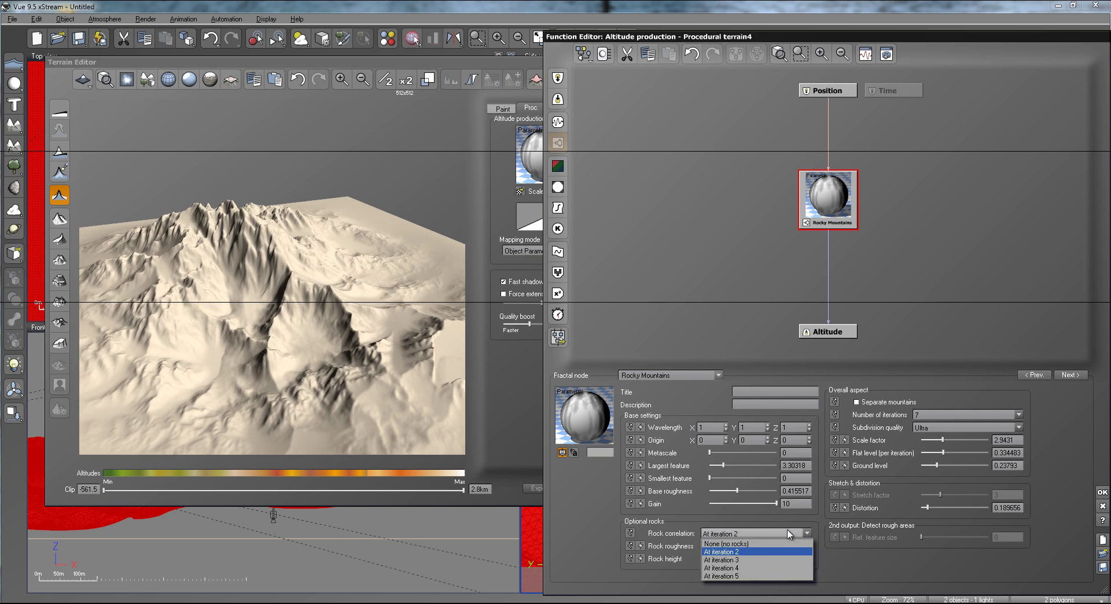
click(748, 575)
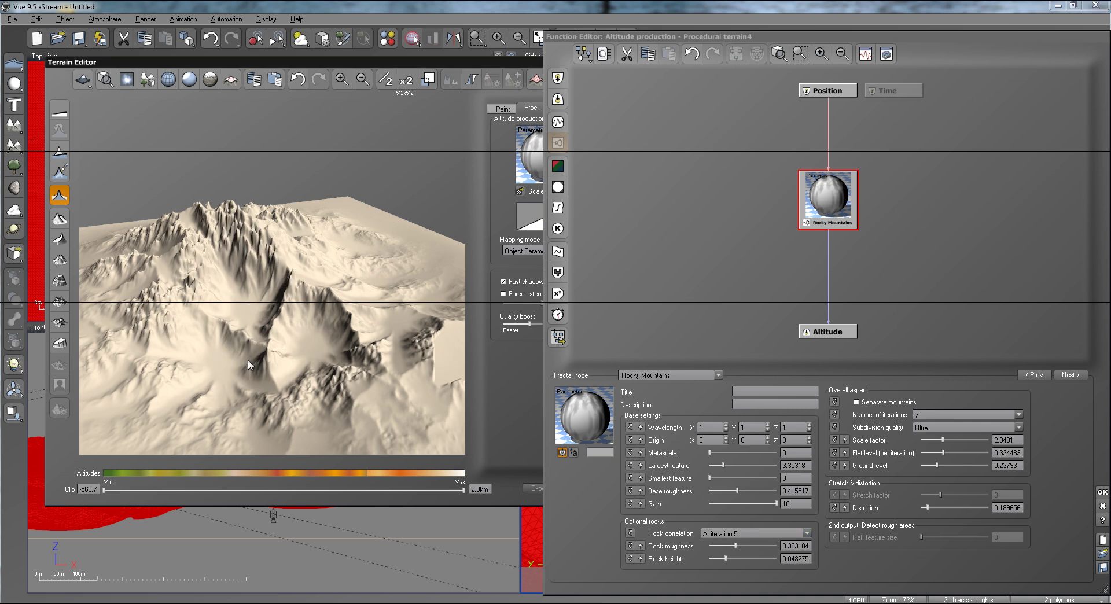
right_drag(252, 330, 305, 276)
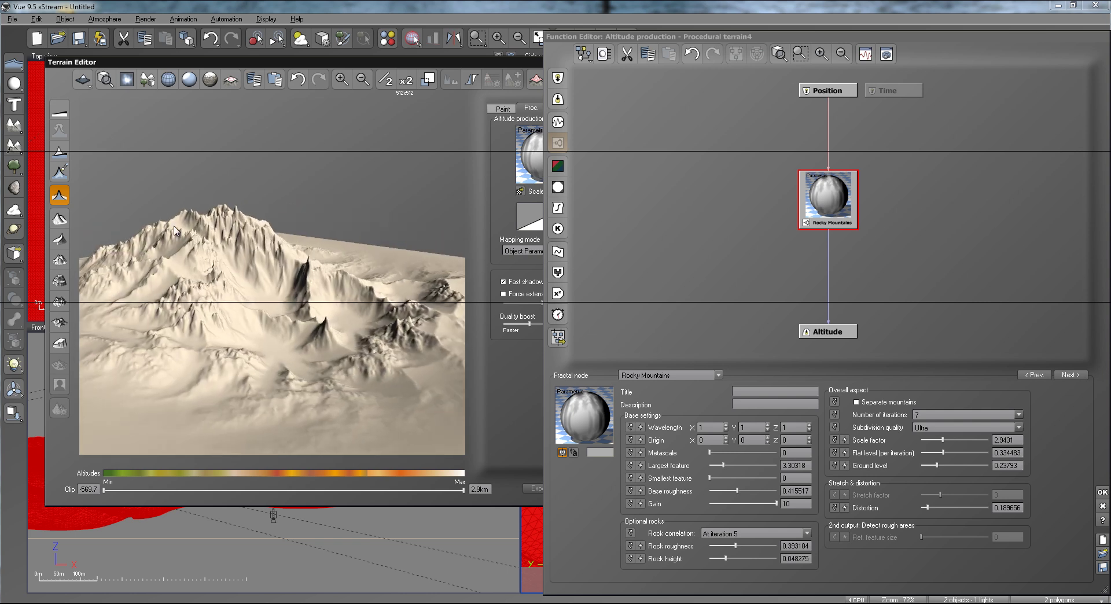
right_drag(220, 275, 235, 249)
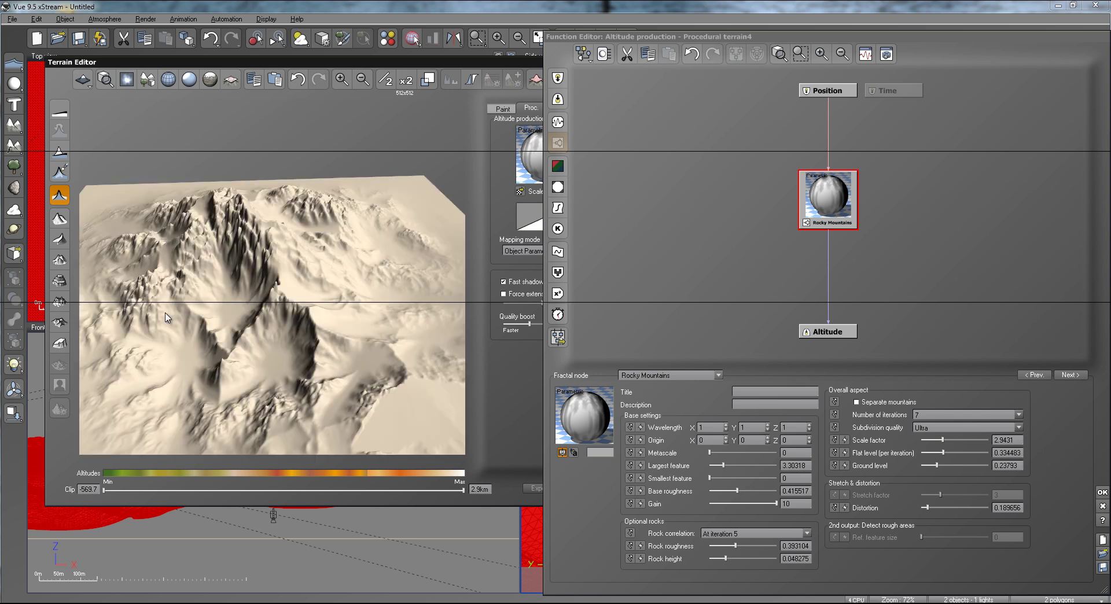
drag(165, 313, 243, 321)
- Set the fractal node's rock correlation to At iteration 4 and check the terrain from a lower angle
click(794, 535)
click(778, 569)
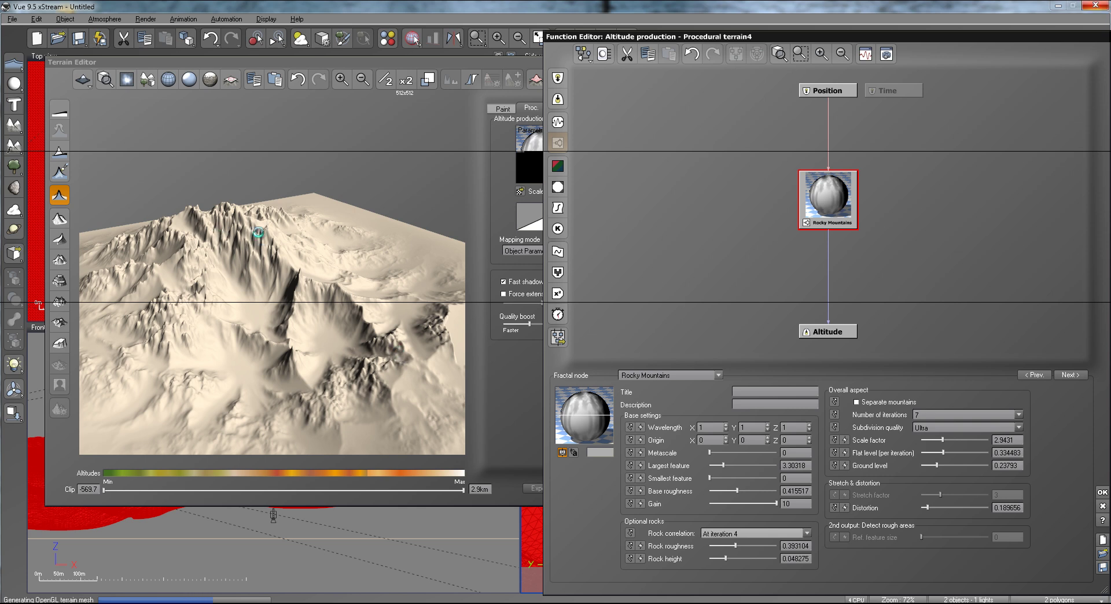
click(209, 240)
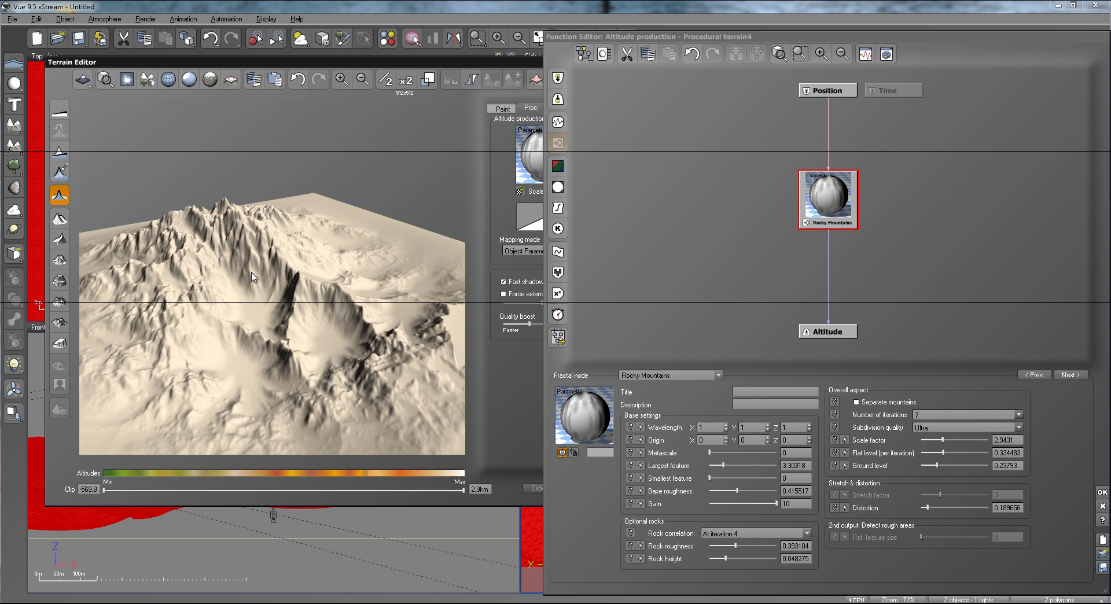
right_drag(237, 291, 263, 337)
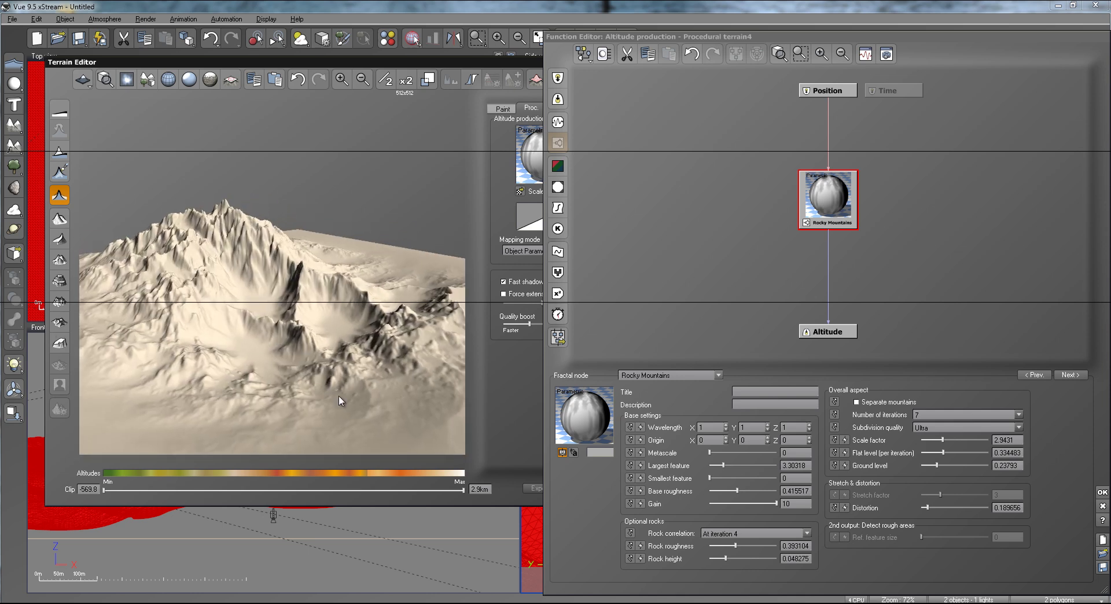
right_drag(339, 396, 341, 403)
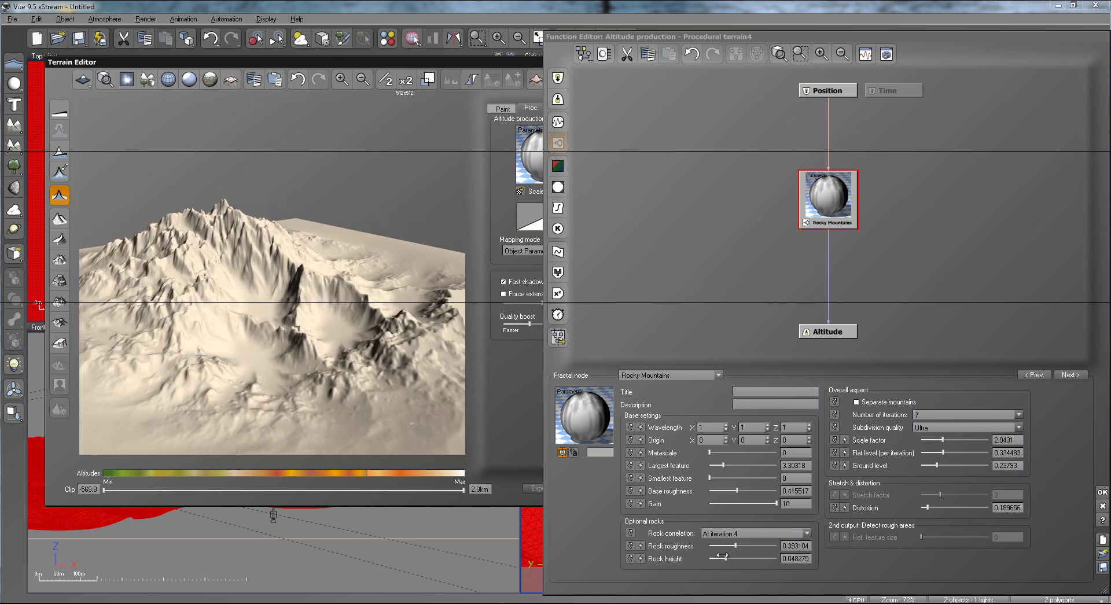
- Set the fractal node's rock roughness to 0.332759 and rock height to 0.070689, and view the result
drag(720, 556, 731, 546)
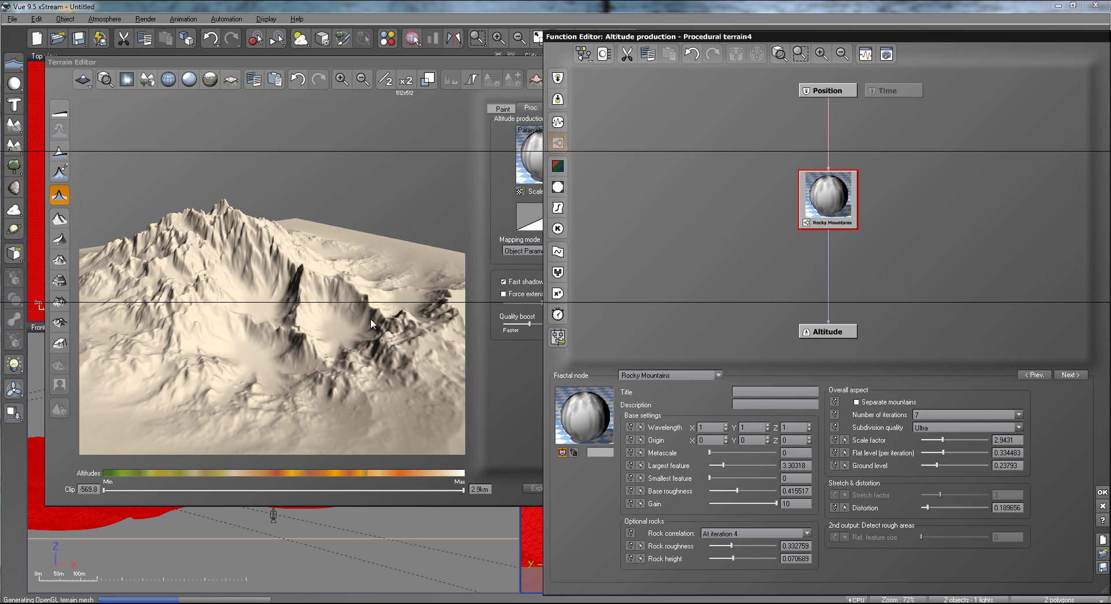
key(Return)
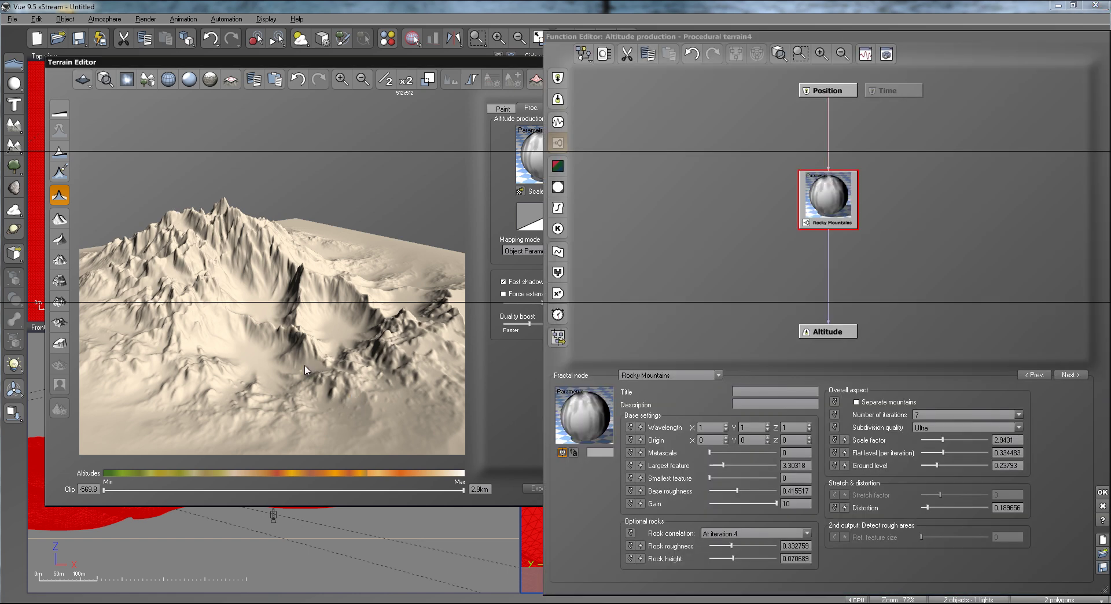
right_drag(305, 366, 324, 353)
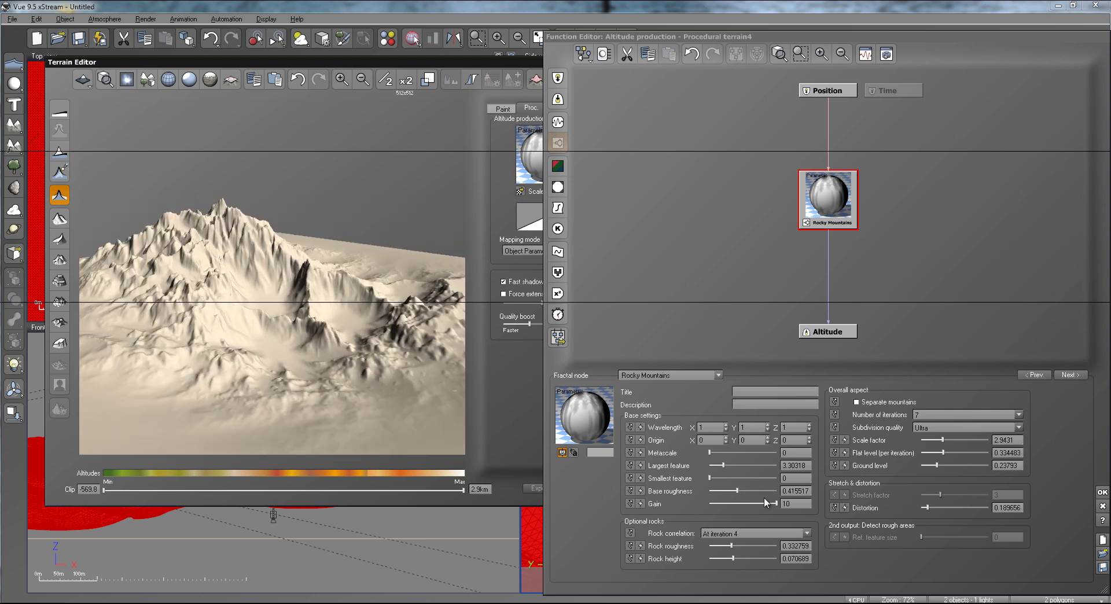
- Set the fractal node's base roughness to 0.363793, check the relief, and accept the altitude function and terrain edits
drag(750, 489, 746, 488)
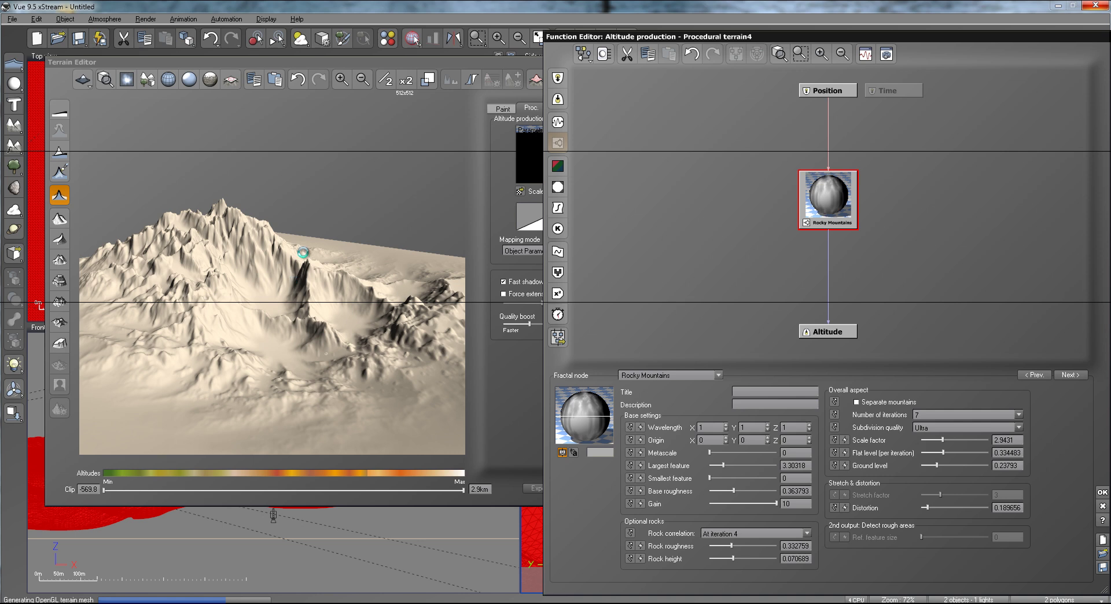
drag(259, 288, 386, 279)
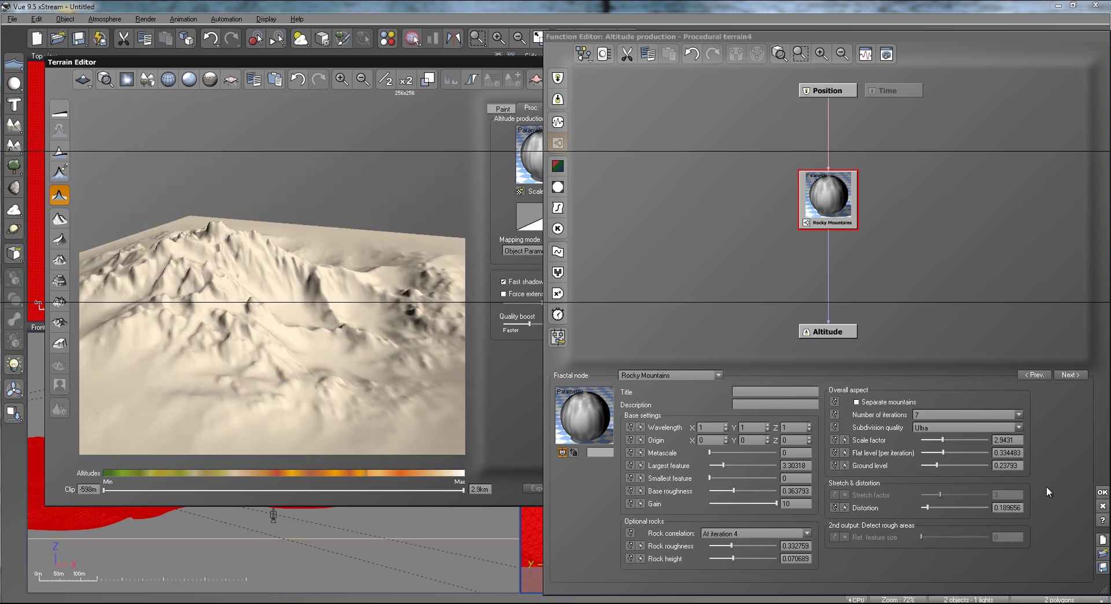
click(1102, 492)
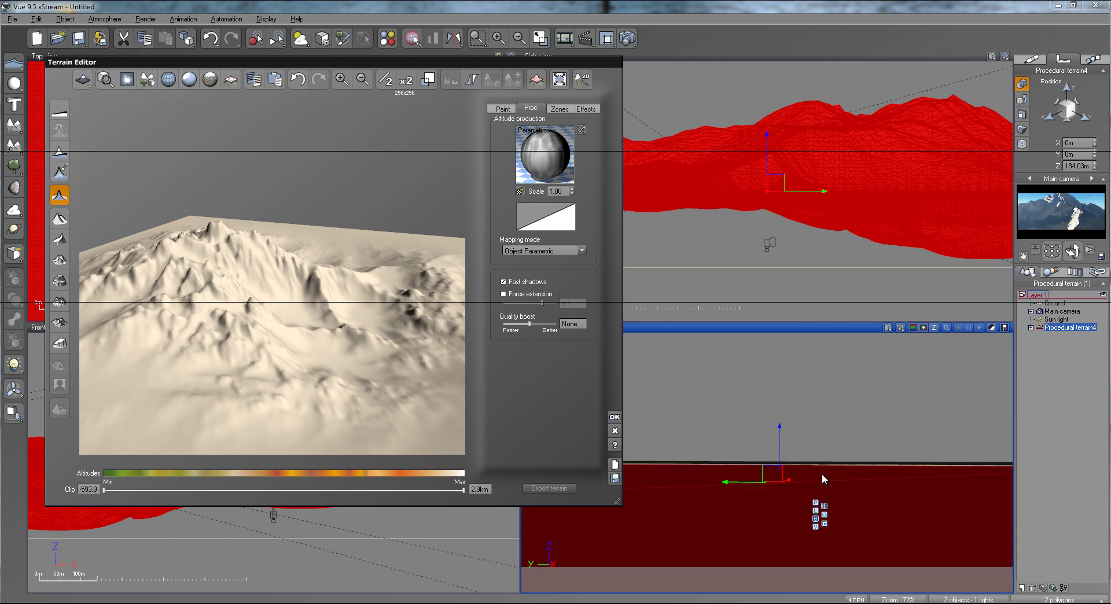
key(Return)
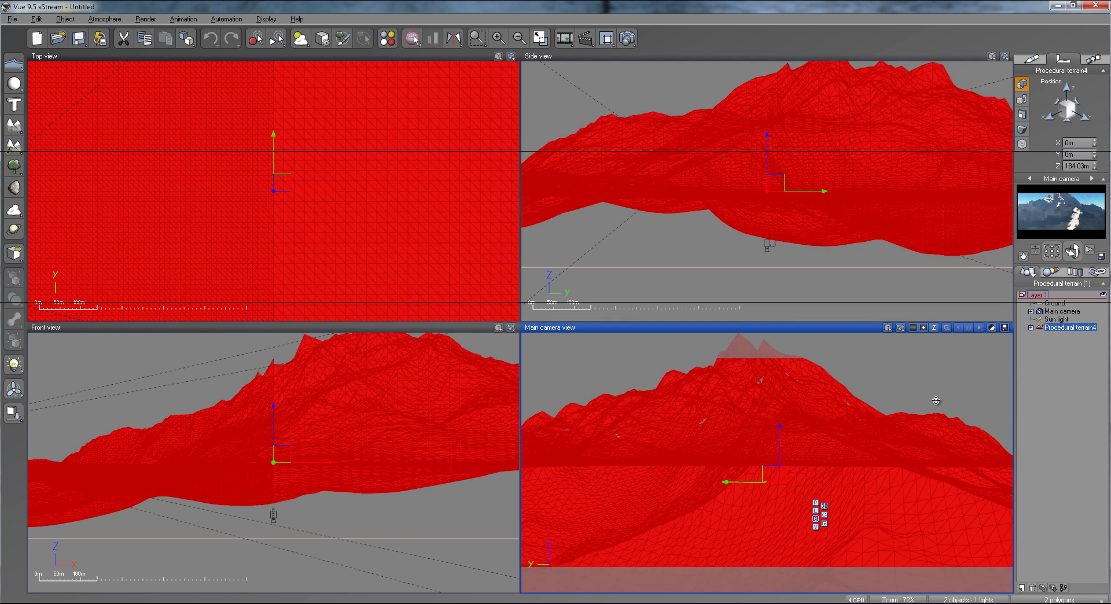
- Move and rotate the main camera to frame the mountain's jagged ridge and slopes in its view
right_drag(876, 447, 875, 470)
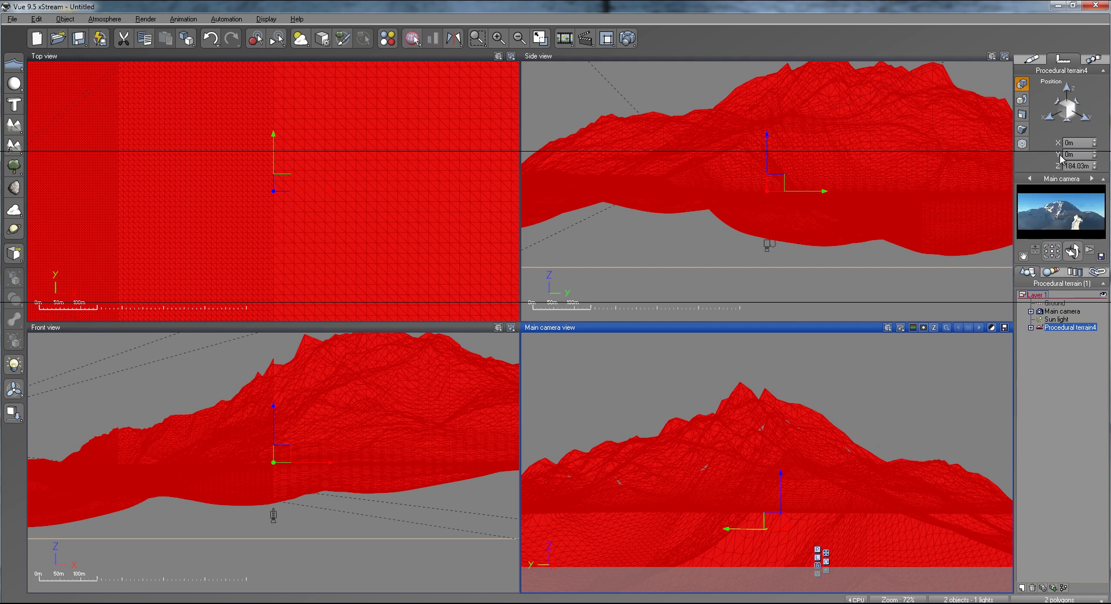
click(1022, 114)
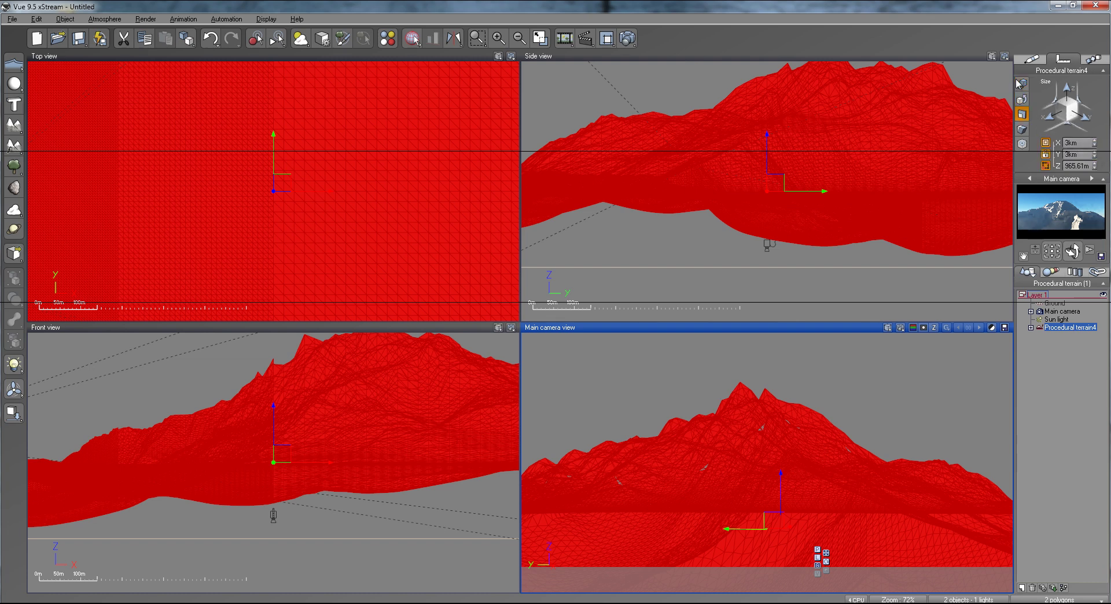
click(1031, 59)
right_drag(775, 458, 784, 448)
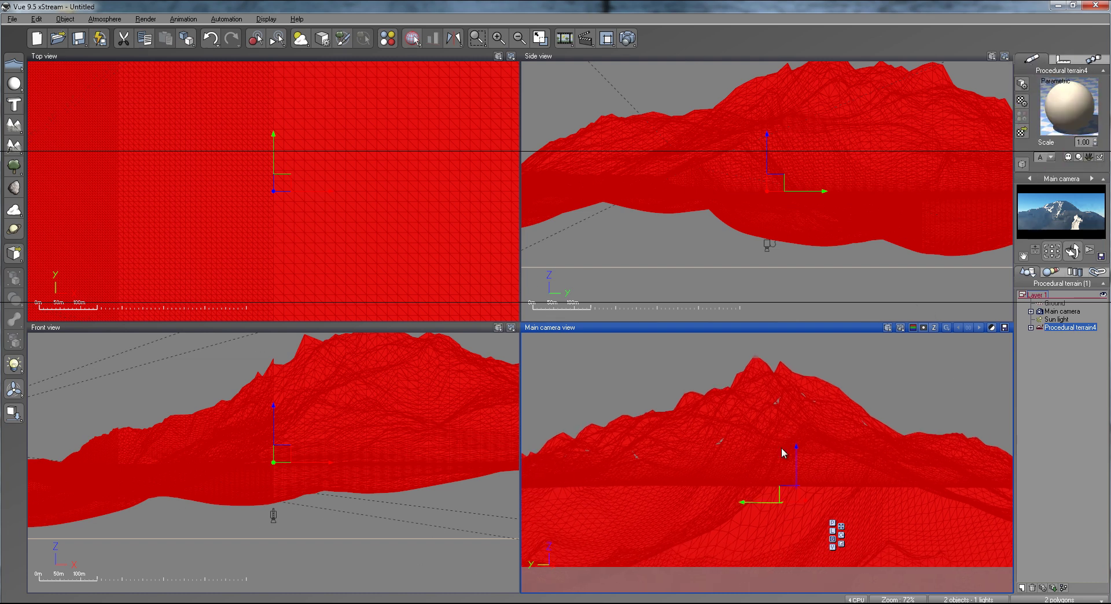
mouse_move(1072, 252)
mouse_down()
mouse_move(1063, 260)
mouse_move(1081, 255)
mouse_up()
right_drag(888, 447, 845, 439)
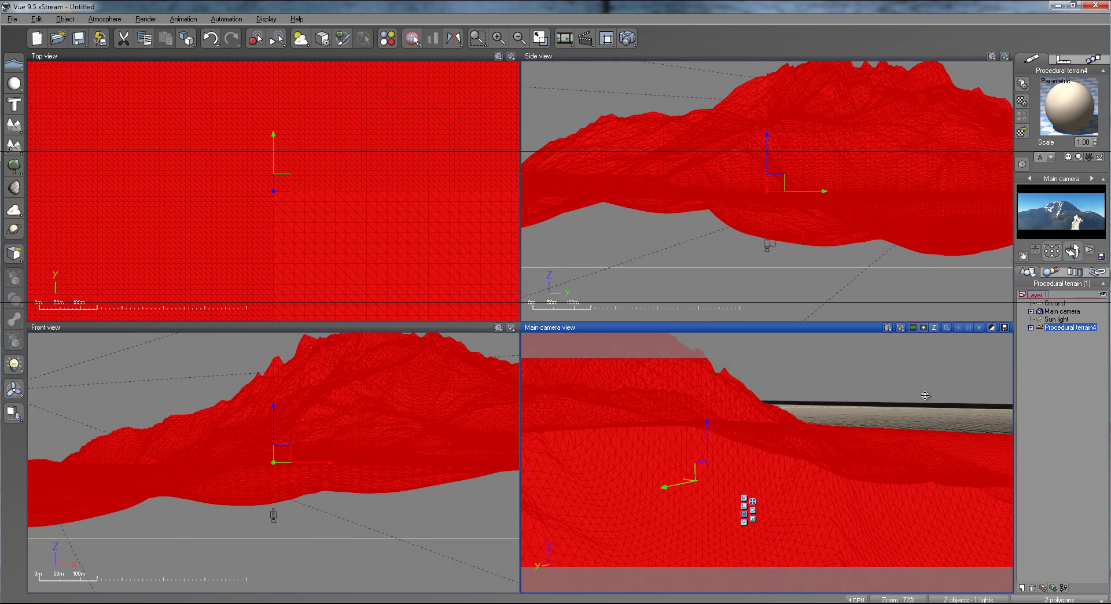
drag(1034, 254, 512, 424)
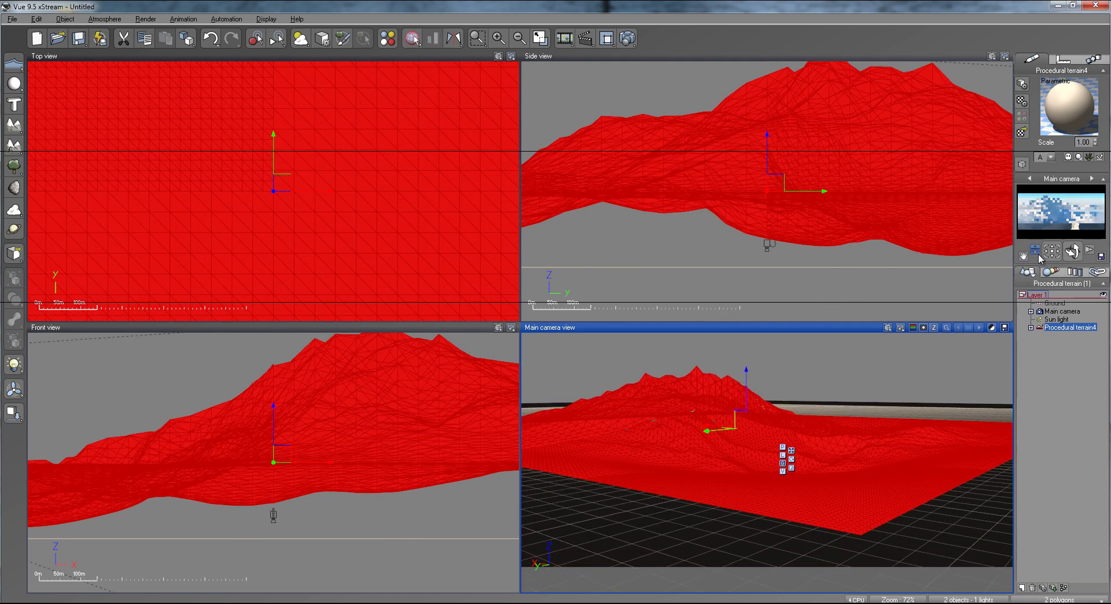
drag(1035, 250, 1035, 307)
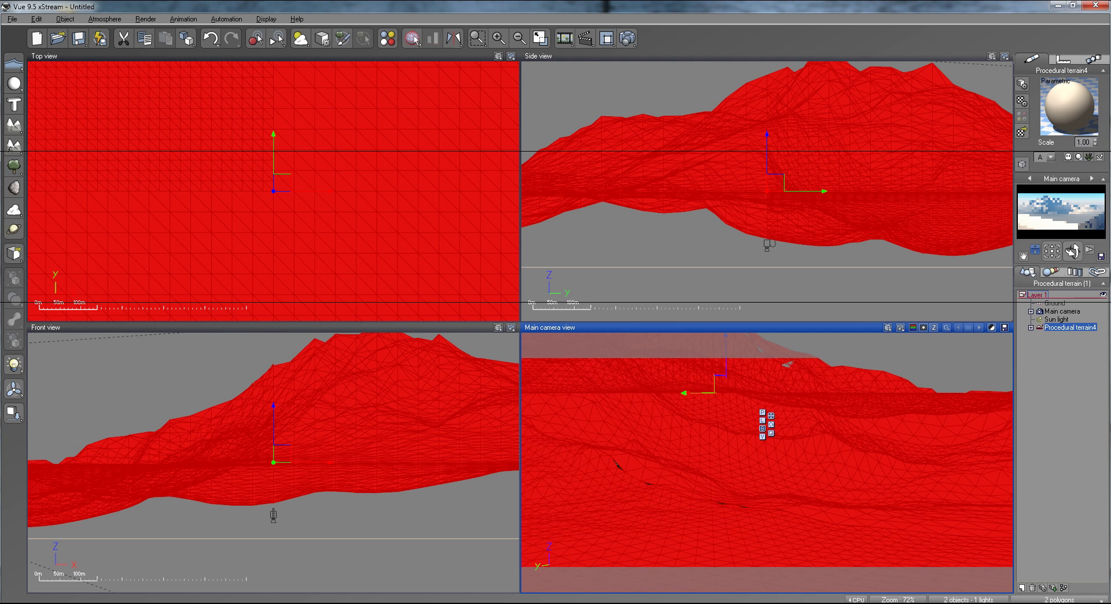
drag(1052, 250, 939, 320)
mouse_move(782, 455)
right_down()
mouse_move(784, 498)
mouse_move(788, 486)
mouse_move(768, 473)
mouse_move(776, 465)
right_up()
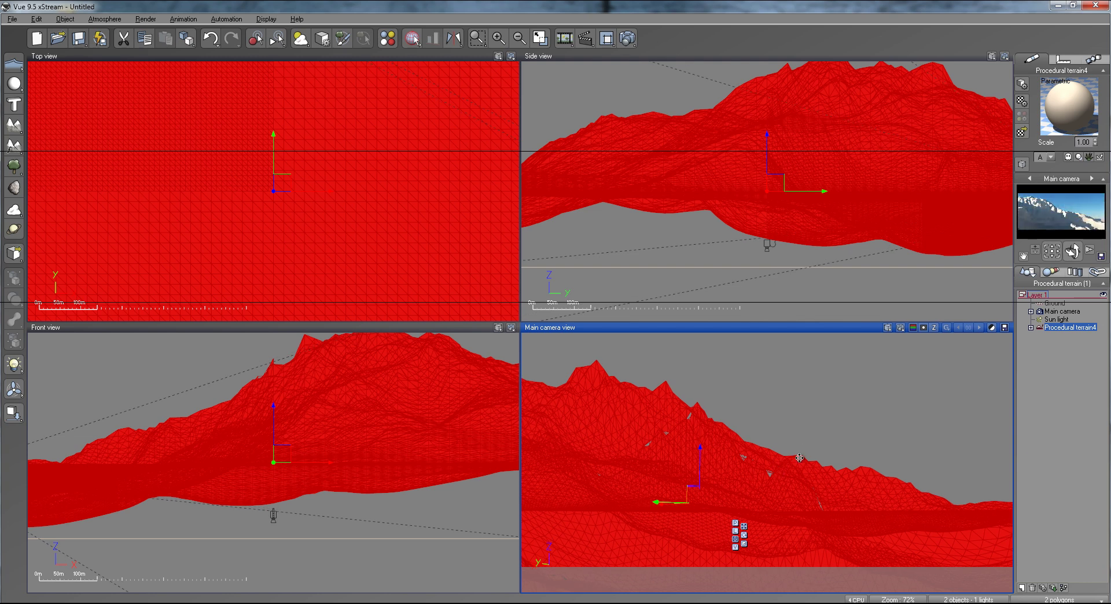
right_drag(723, 433, 764, 435)
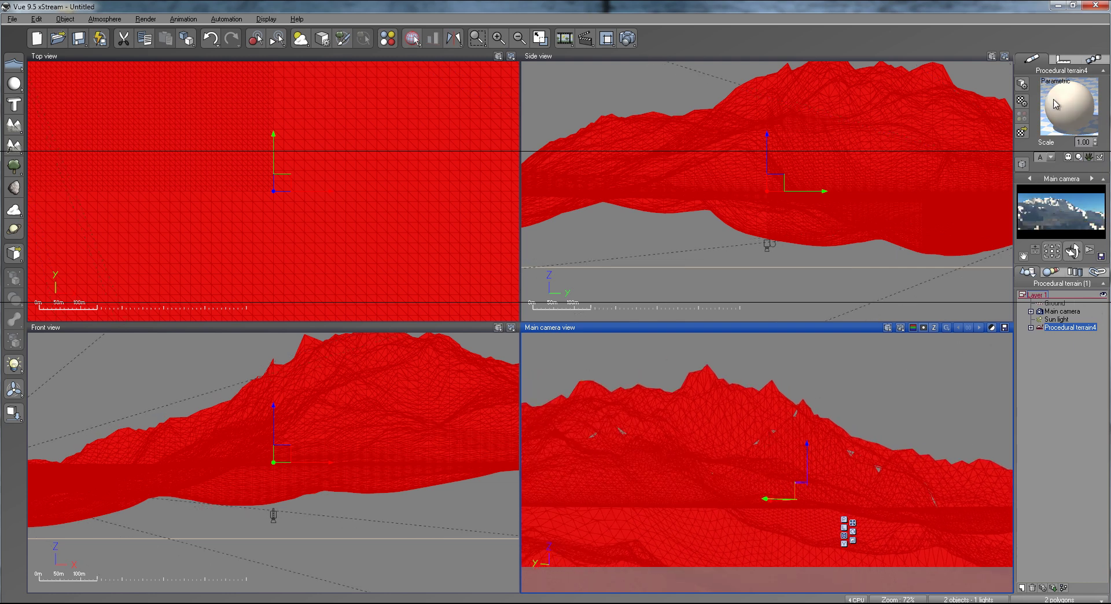
- Remove the Dirt with Rocks layer from the terrain's material and load Gray Mountain Rocks from the Landscapes collection in its place
double_click(1087, 116)
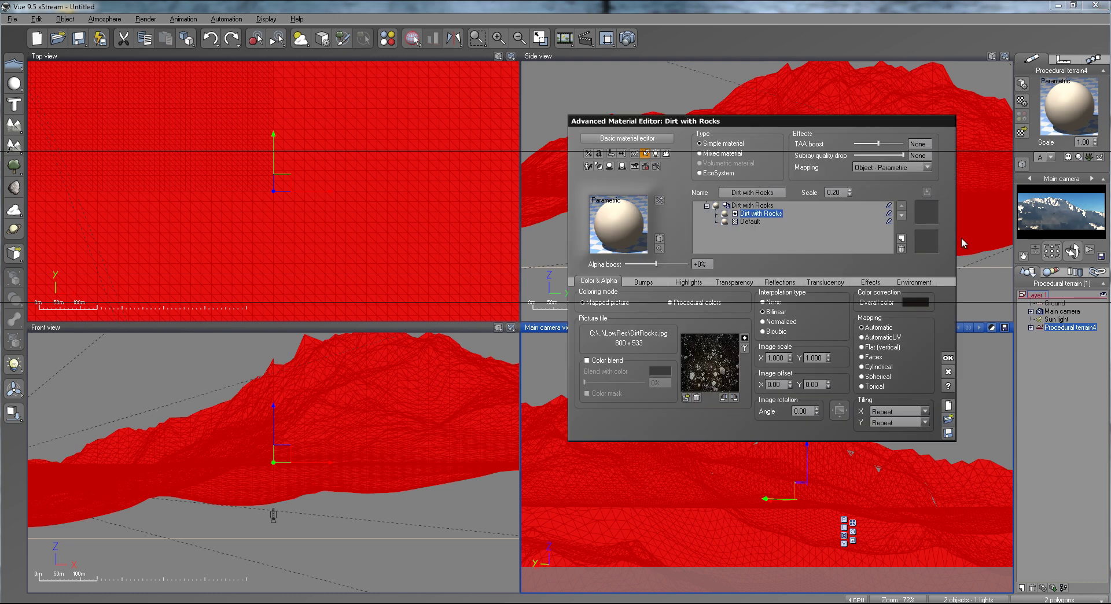
click(903, 249)
double_click(635, 230)
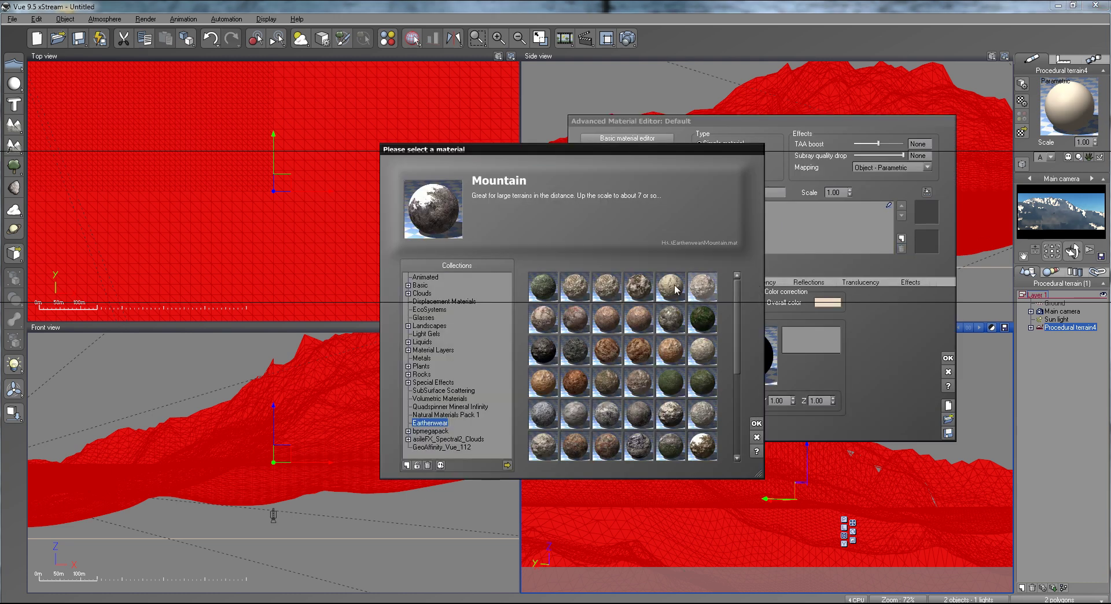
click(431, 325)
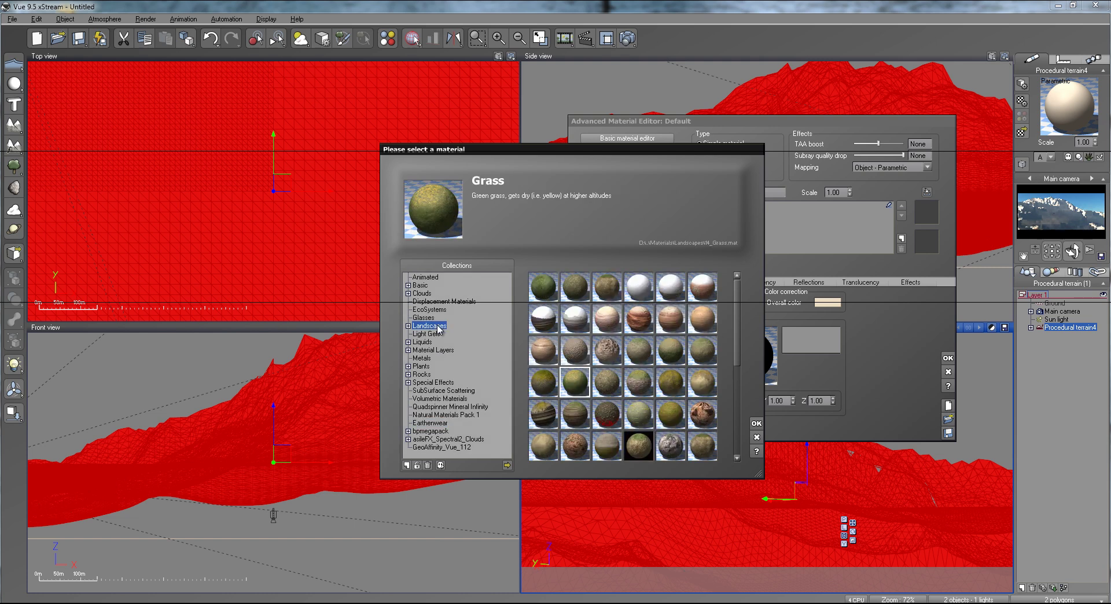
click(669, 300)
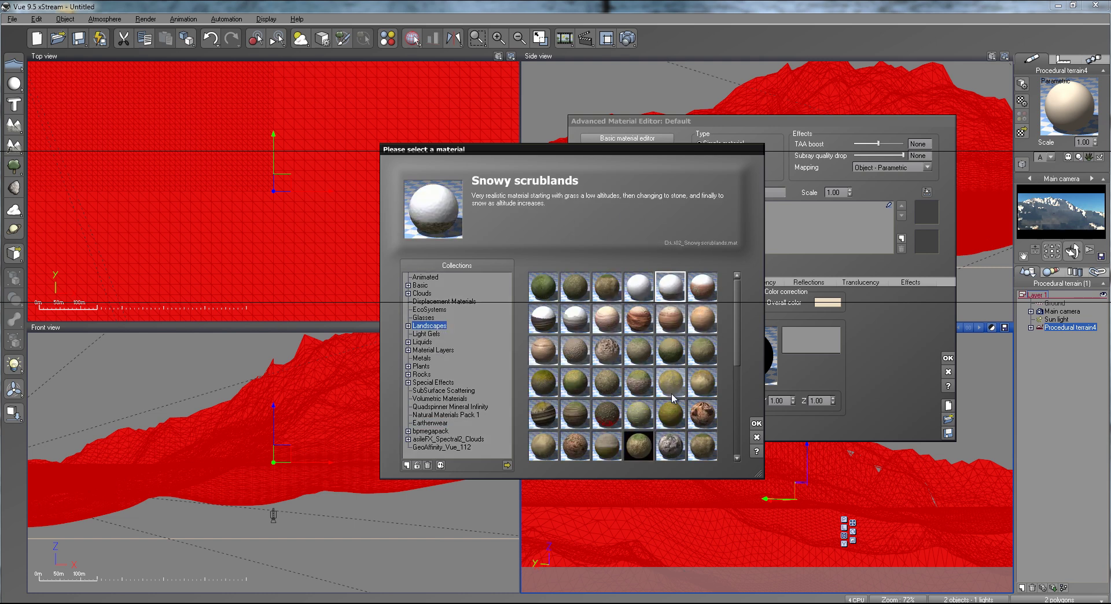
scroll(669, 400, down, 5)
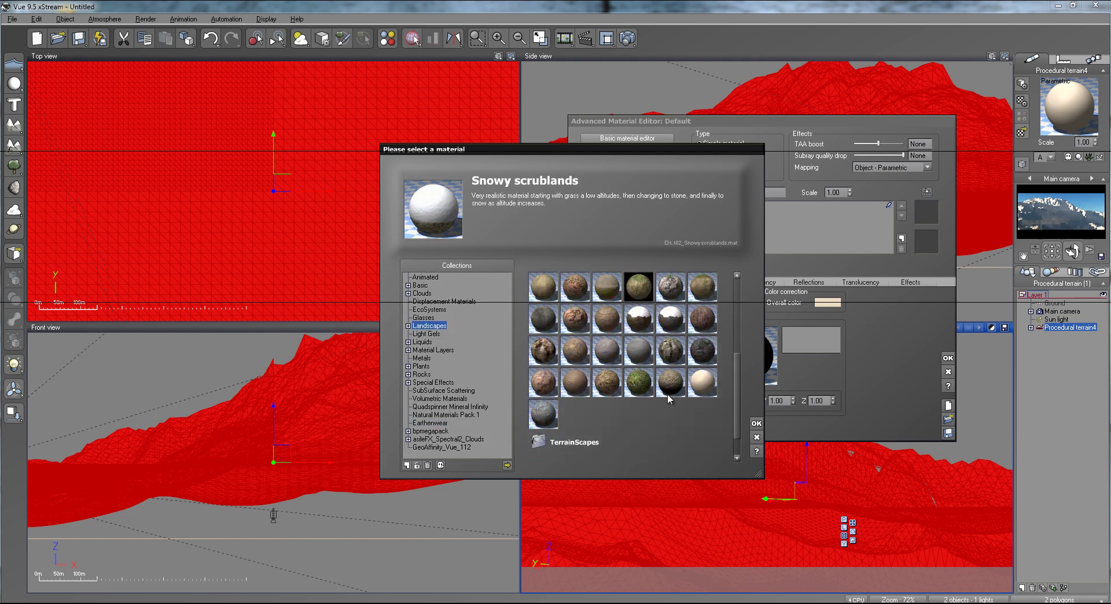
click(670, 350)
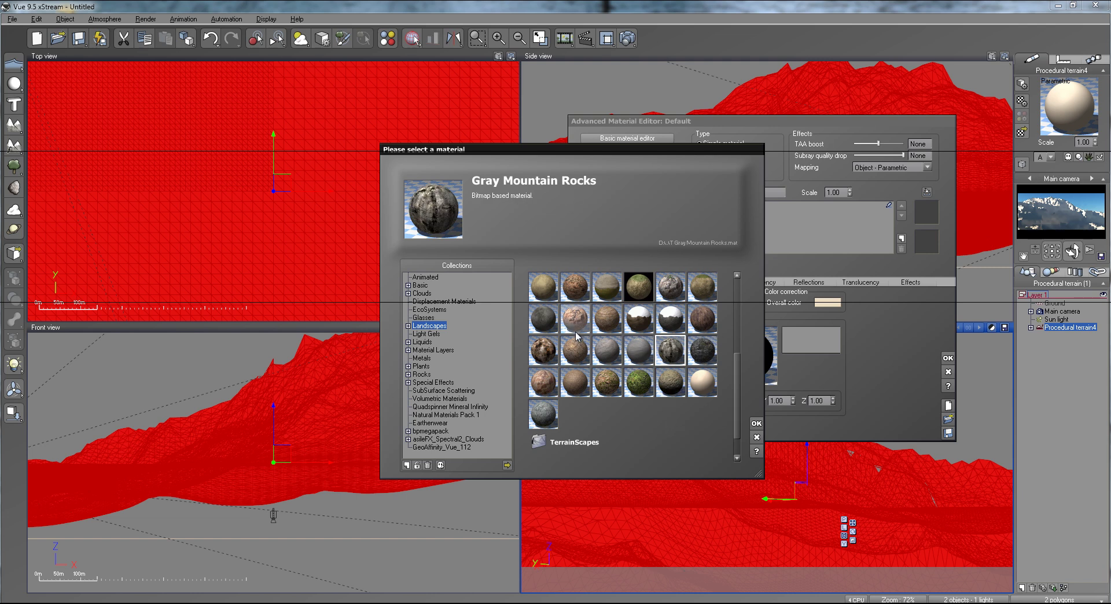
click(756, 424)
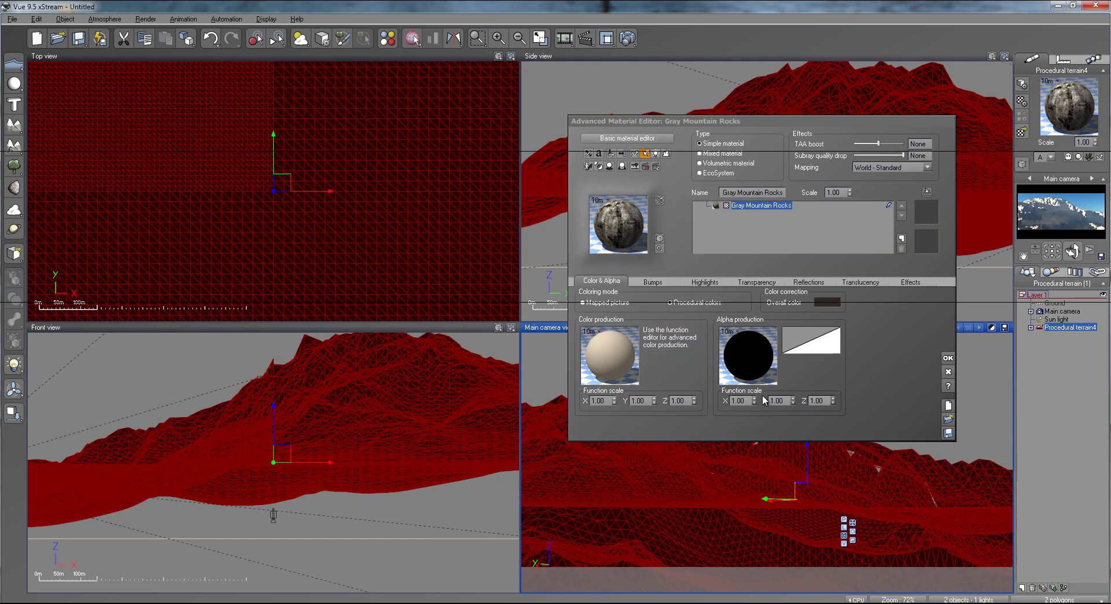
- Make the terrain's material a mixed material, load Snow from the Landscapes collection as its second material, and select the parent mixed material
click(711, 154)
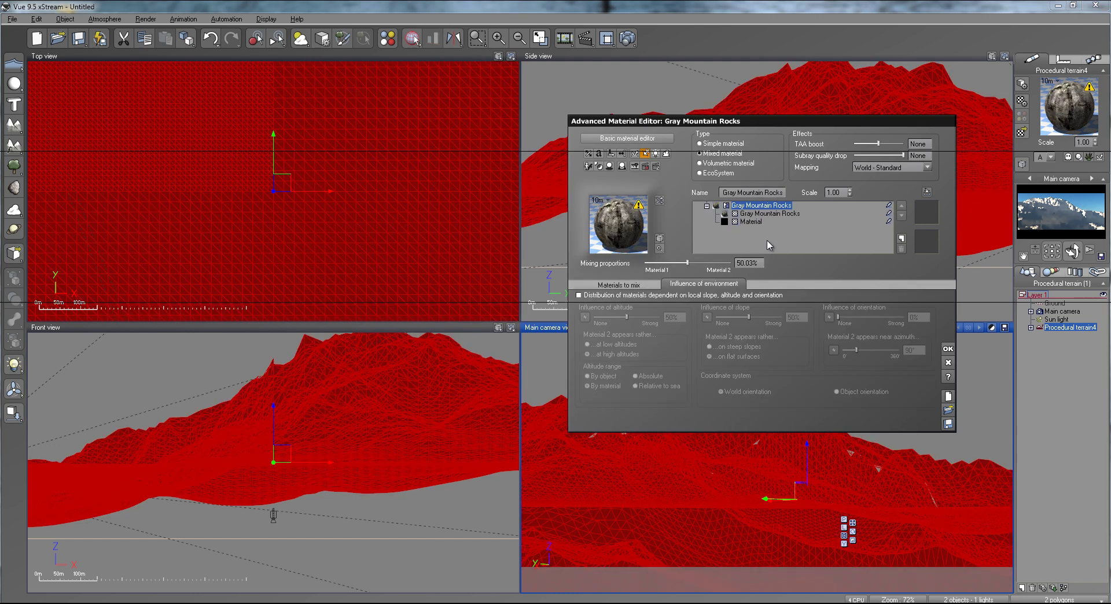
click(751, 221)
double_click(610, 237)
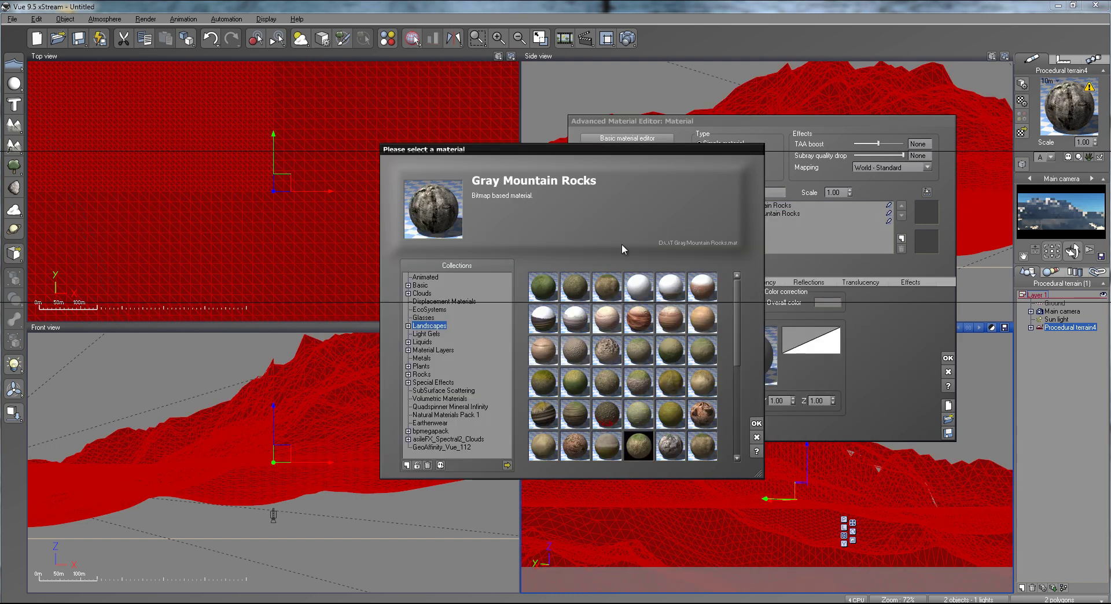
click(638, 286)
click(755, 424)
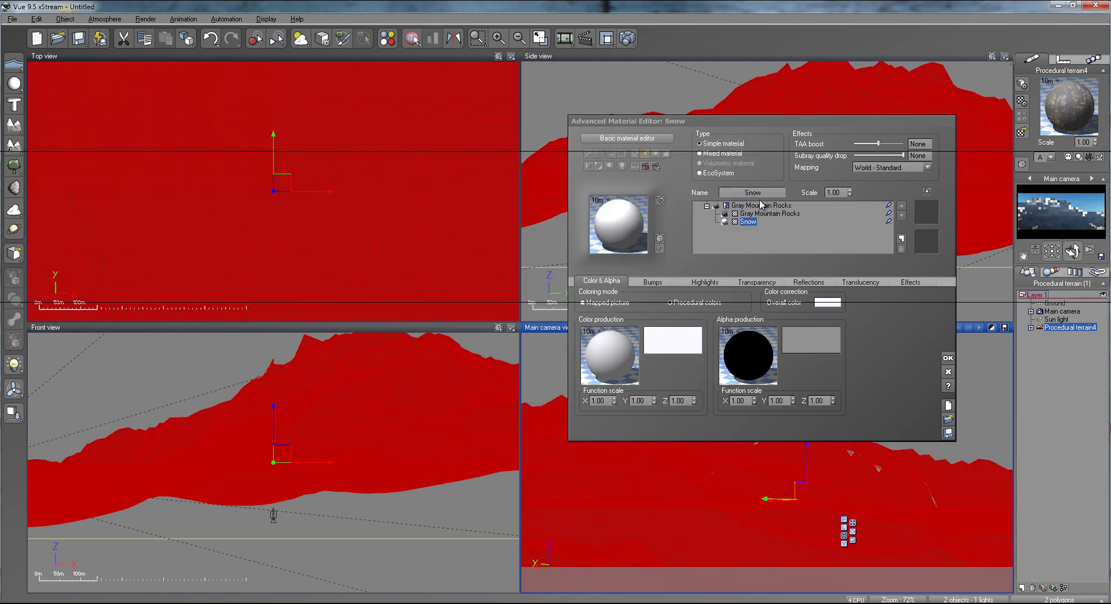
click(761, 205)
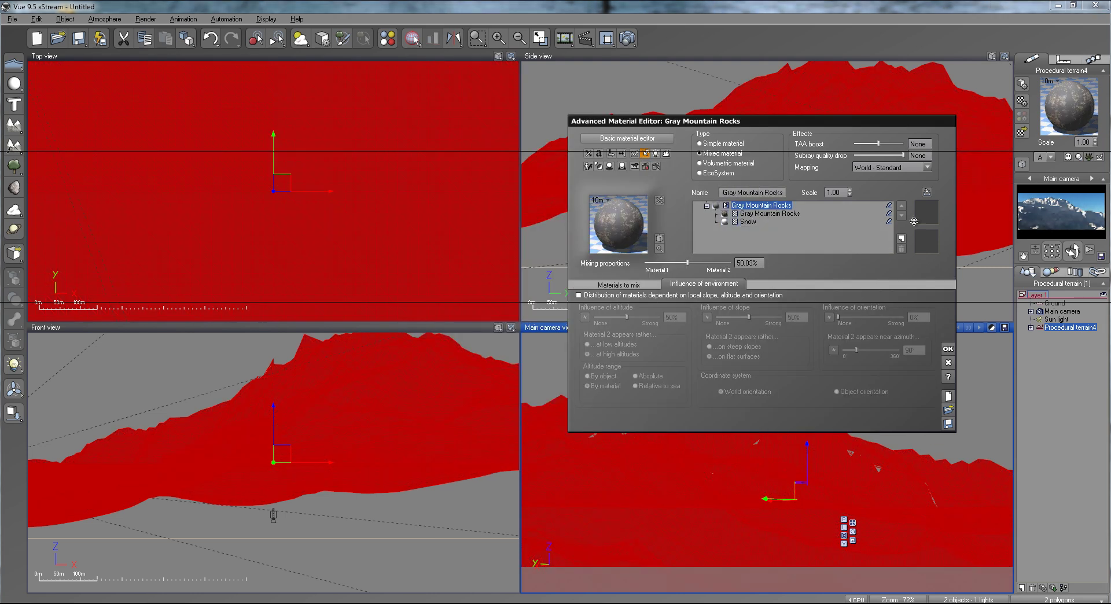
- Make the material distribution depend on environment, with altitude influence 75%, slope influence 78%, and mixing proportions 27.88%
click(624, 296)
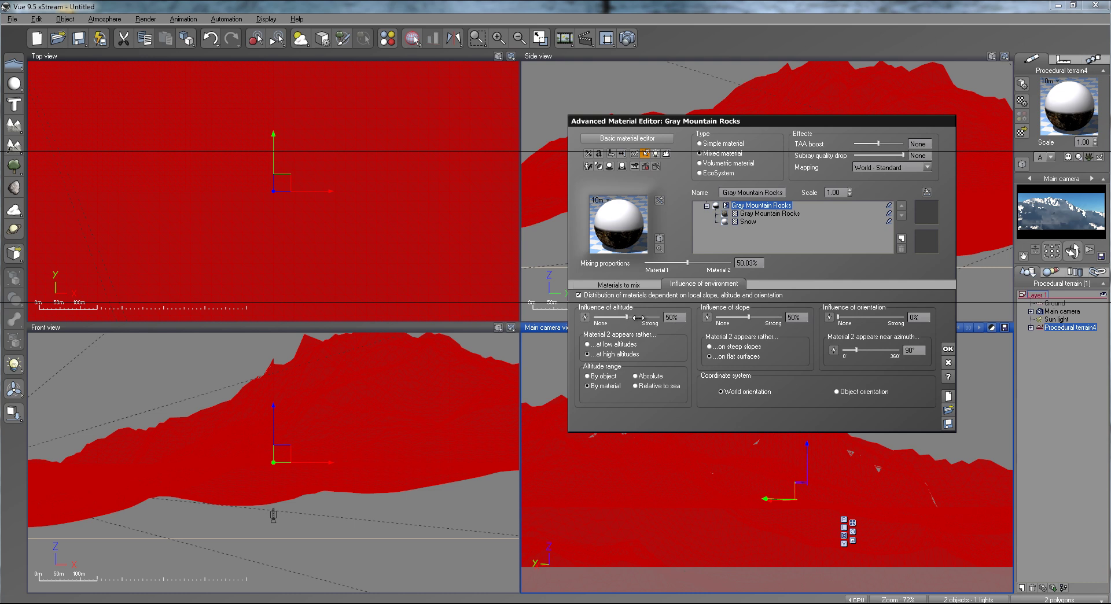
drag(652, 323, 652, 323)
drag(769, 317, 767, 317)
drag(689, 262, 688, 263)
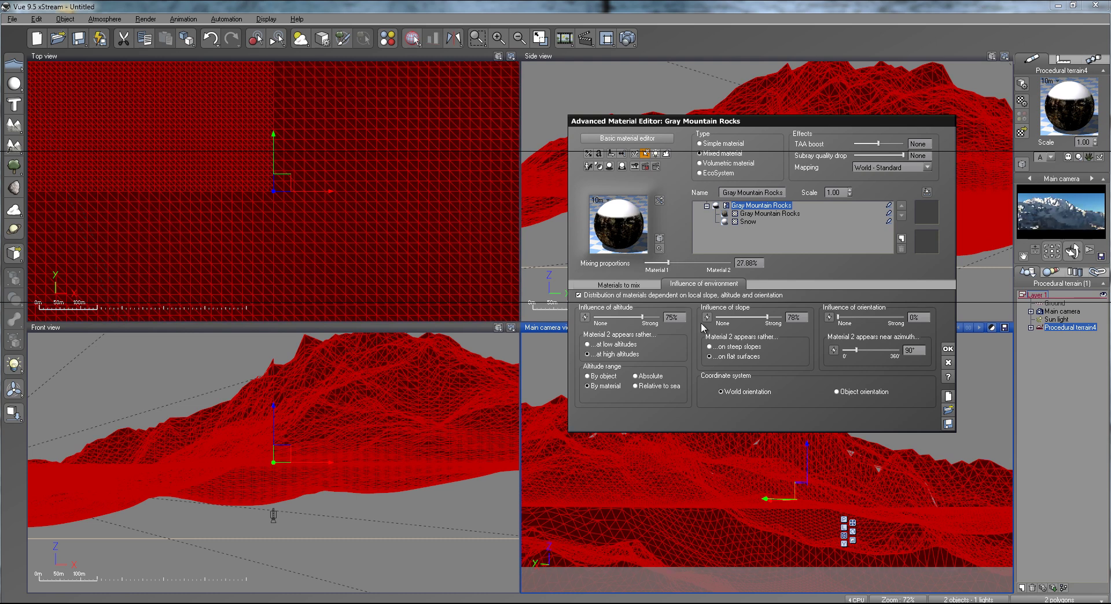
- Adjust the highlight global size of the Snow material, select the Gray Mountain Rocks submaterial, and accept the material edits
click(751, 222)
click(706, 281)
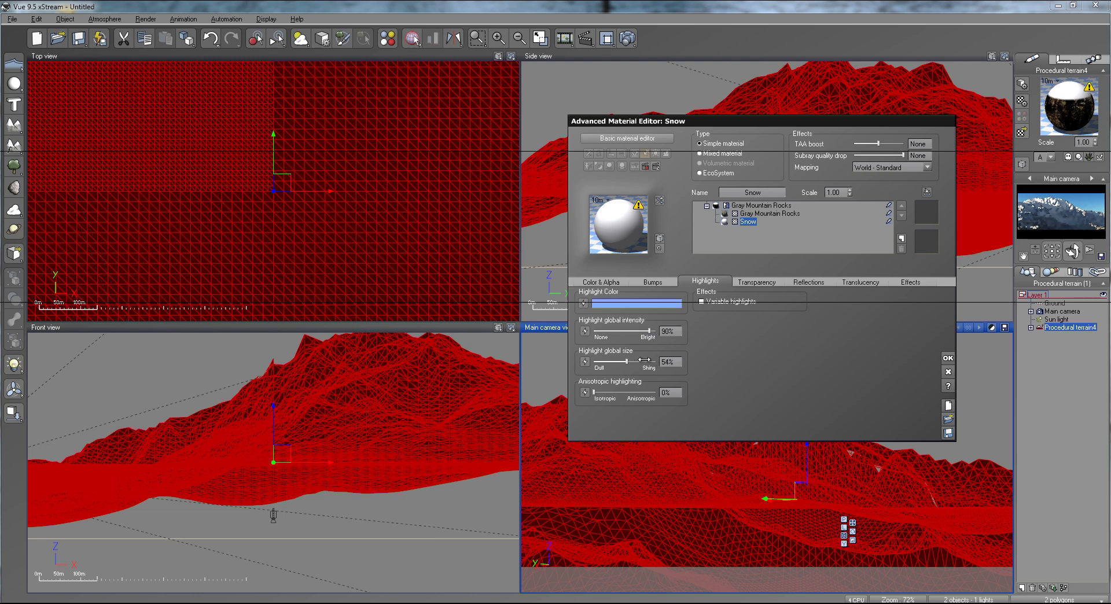
drag(647, 359, 648, 359)
click(765, 214)
click(947, 358)
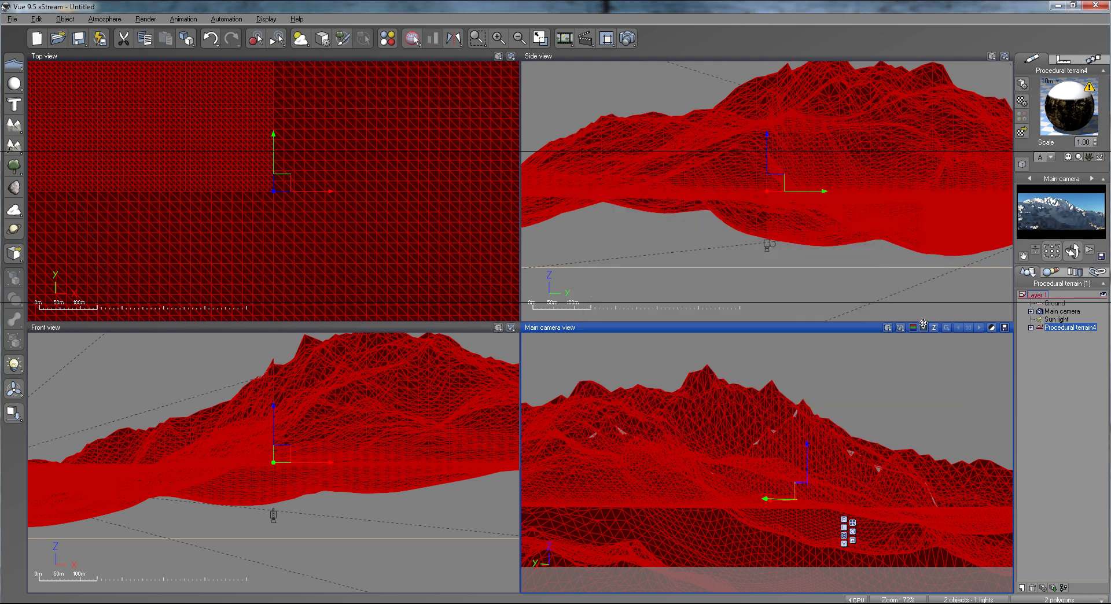
- Render the main camera view to check the rock-and-snow mix, and close the finished render
click(627, 38)
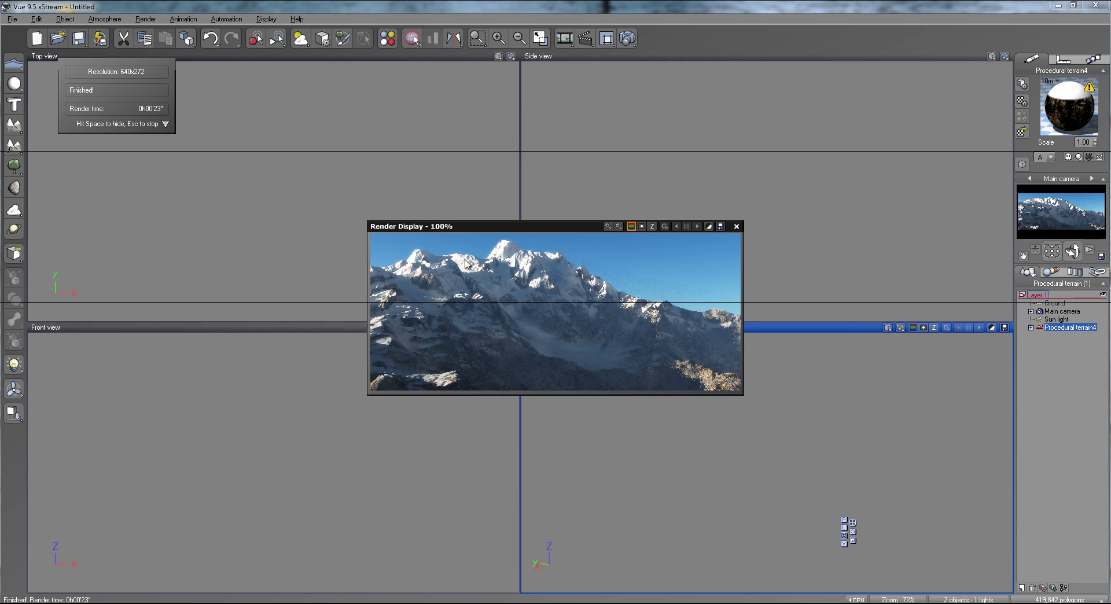
click(736, 226)
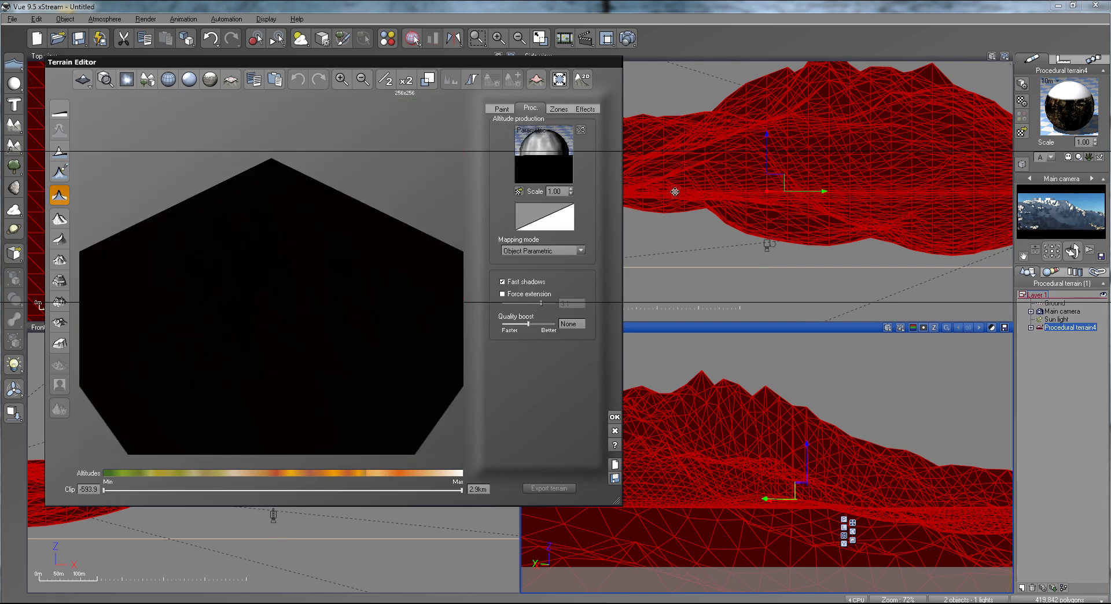
- Set the Rocky Mountains node's number of iterations to 8 in the terrain's altitude function, accept the edits, and render the scene again
right_click(547, 150)
click(570, 160)
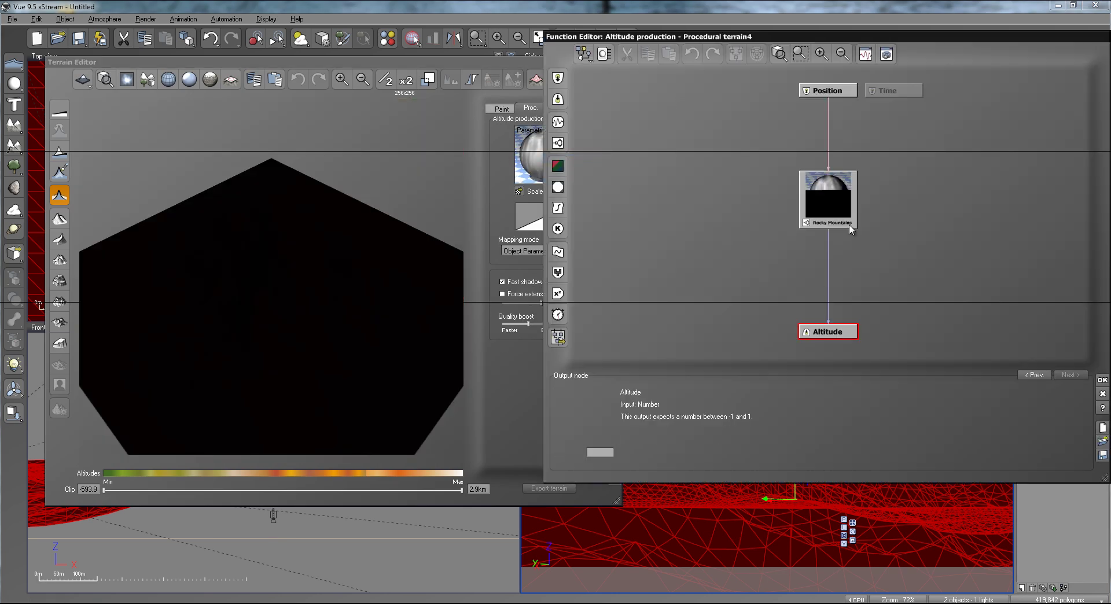
click(834, 226)
click(958, 414)
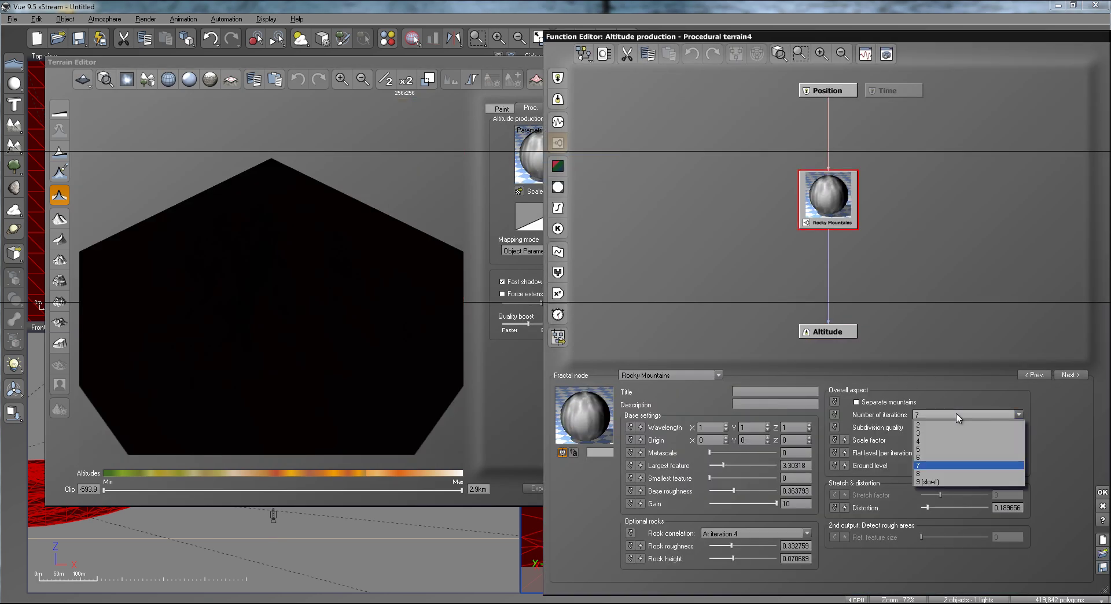
click(925, 473)
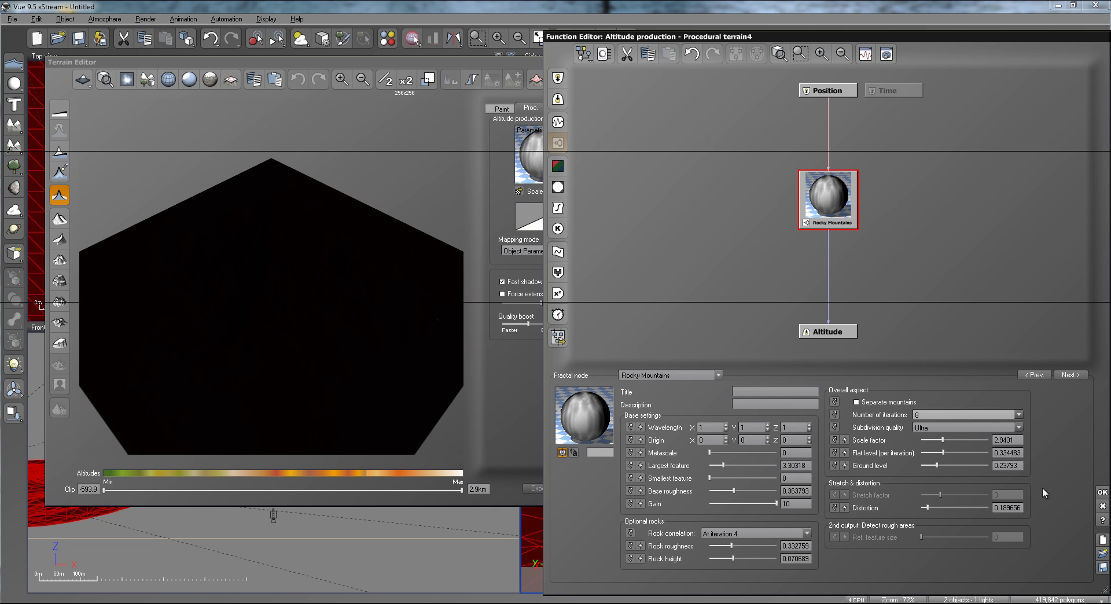
click(1102, 492)
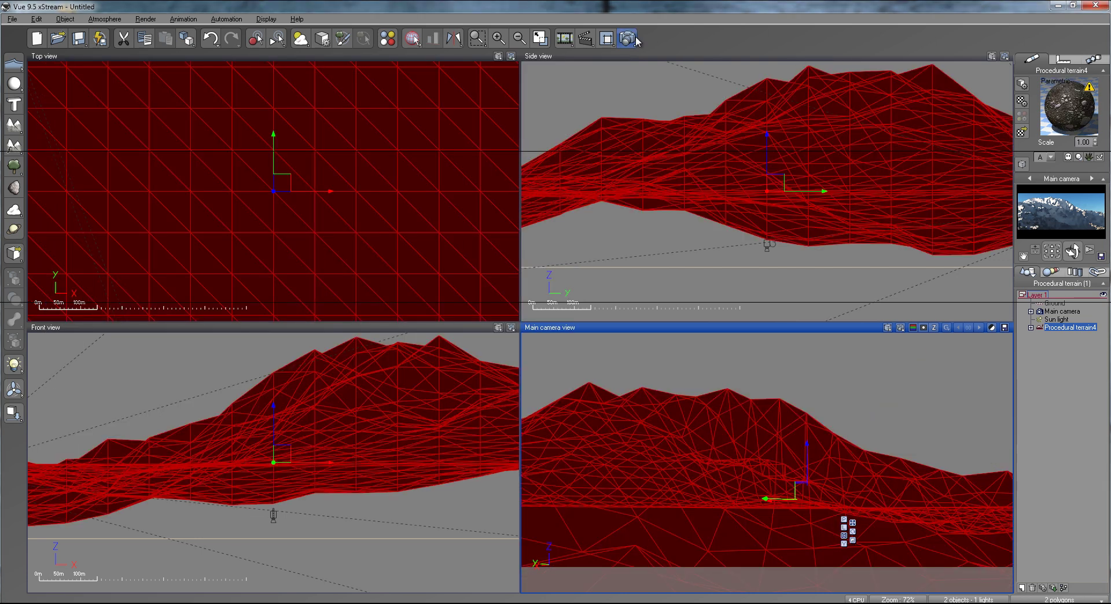
click(631, 38)
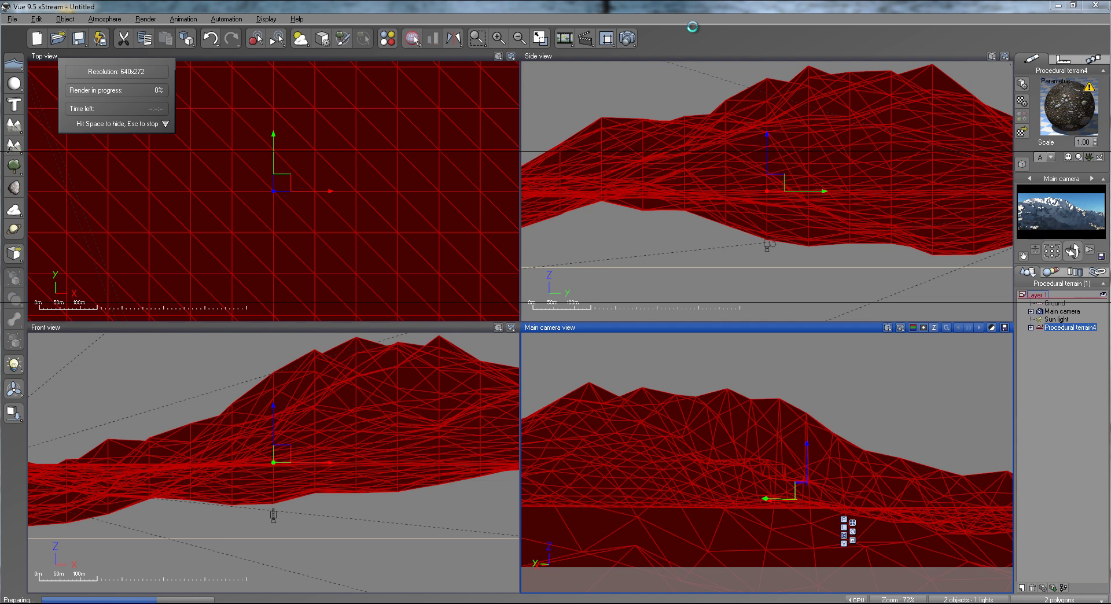